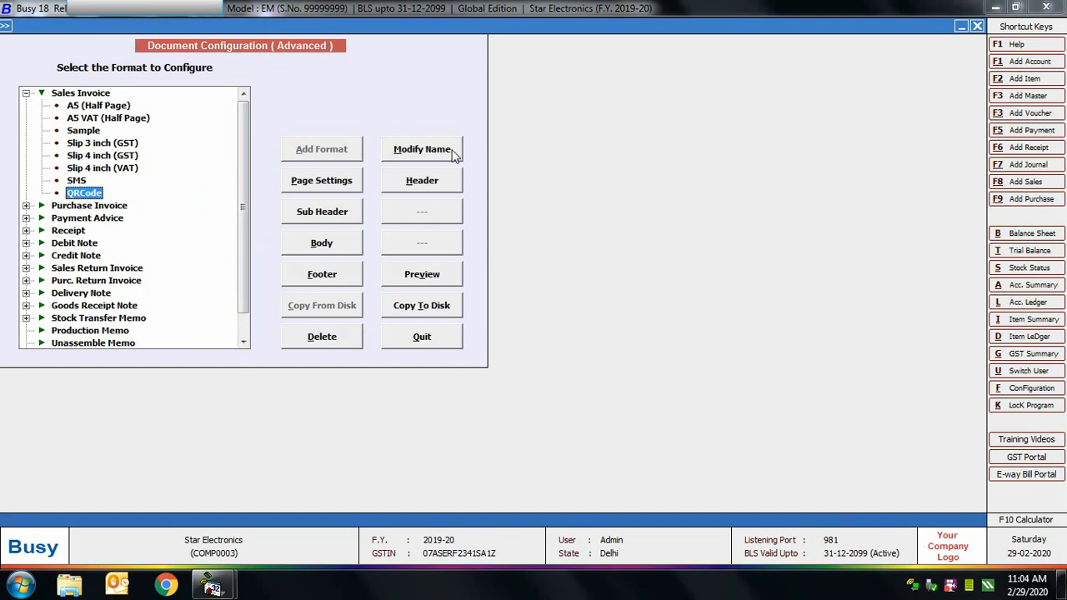
Step: Open the header configuration of the QRCode sales invoice format and insert the company field COMPANY_GST_NO
click(437, 177)
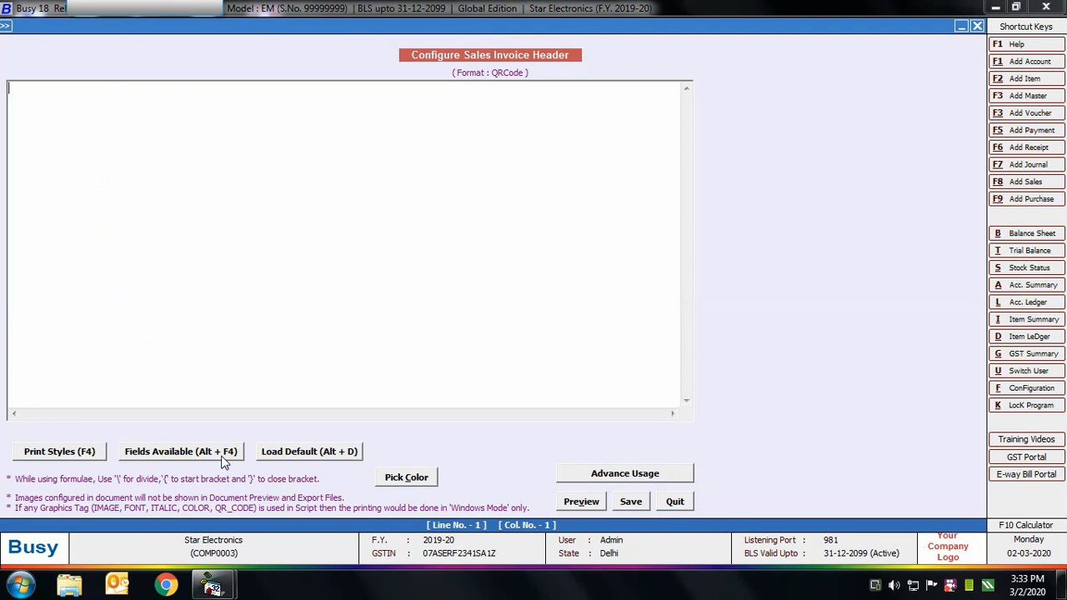
click(223, 458)
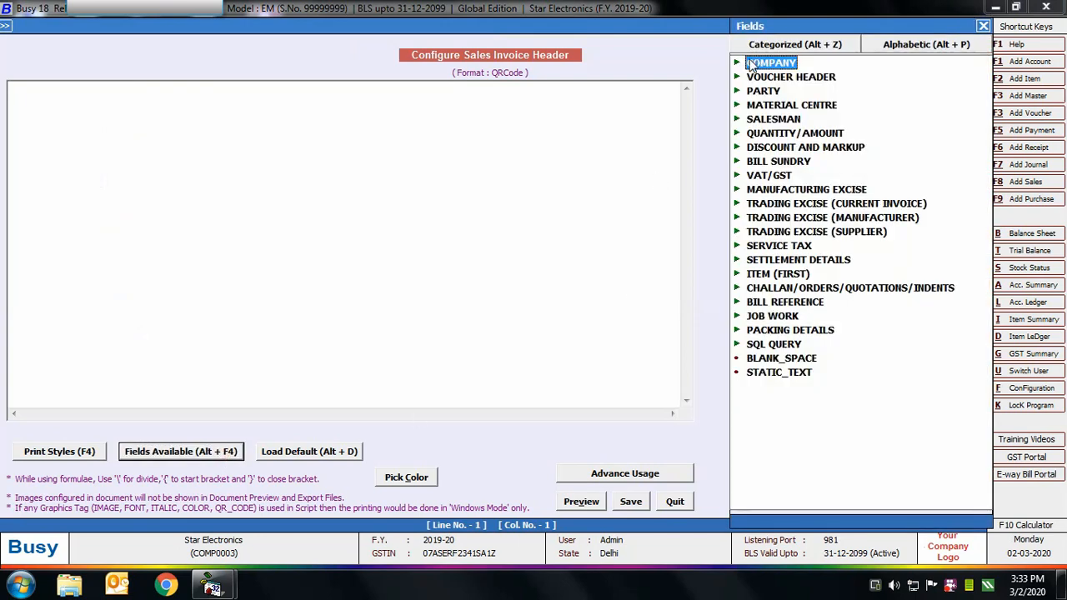
double_click(751, 65)
drag(986, 177, 974, 271)
click(864, 219)
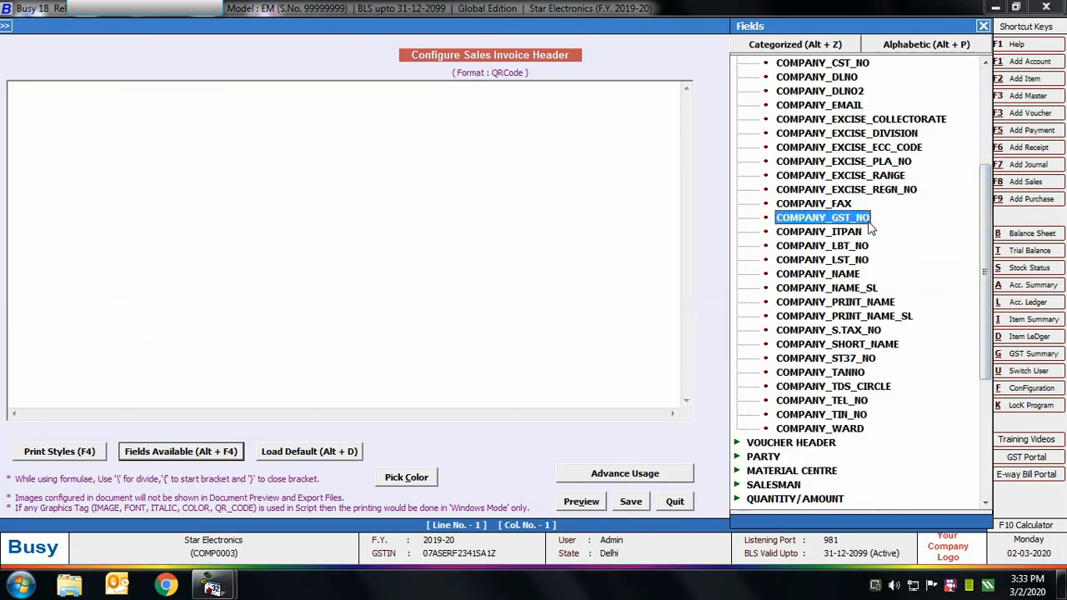
double_click(865, 219)
Step: Add the party field BILLED_PARTY_GST_NO to the header below the company GST number
click(192, 451)
scroll(792, 208, up, 4)
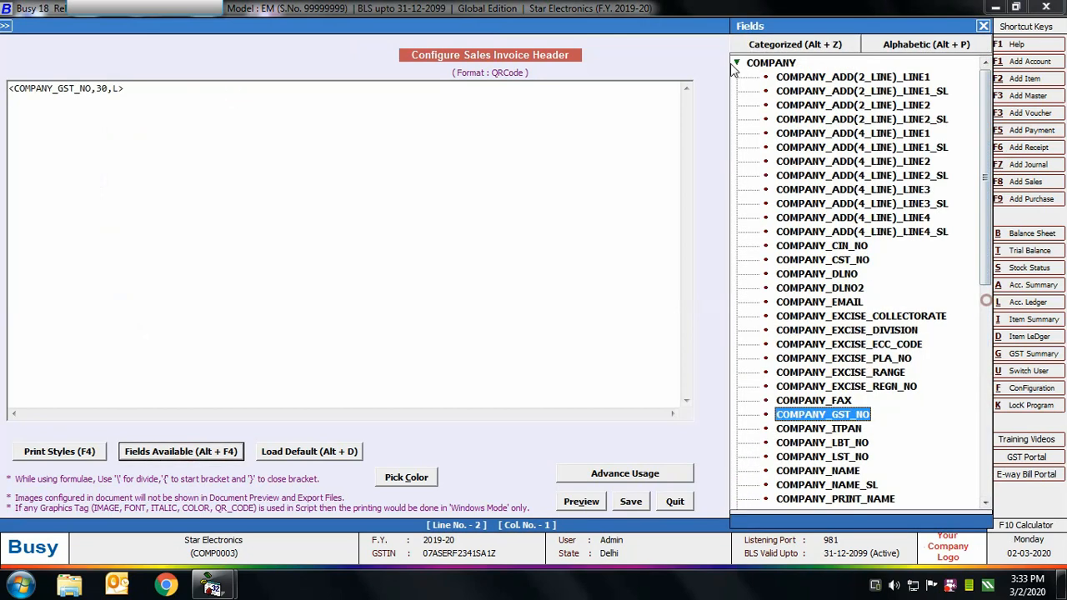
click(736, 63)
click(737, 92)
drag(988, 134, 989, 179)
click(880, 320)
double_click(880, 320)
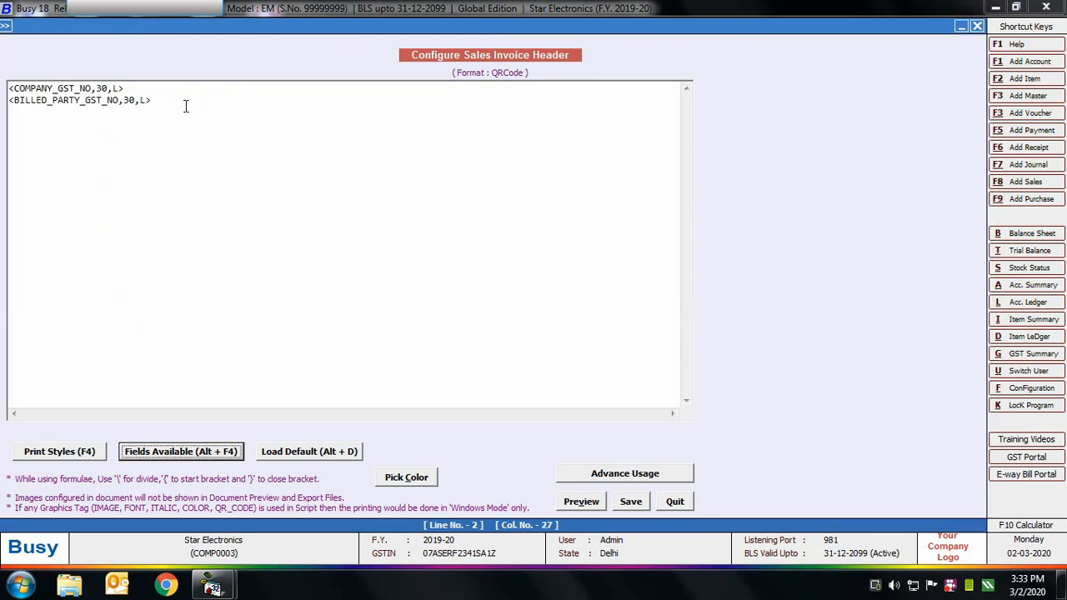
Step: Add the voucher header field VCH/BILL_NO below the billed party's GST number
click(140, 454)
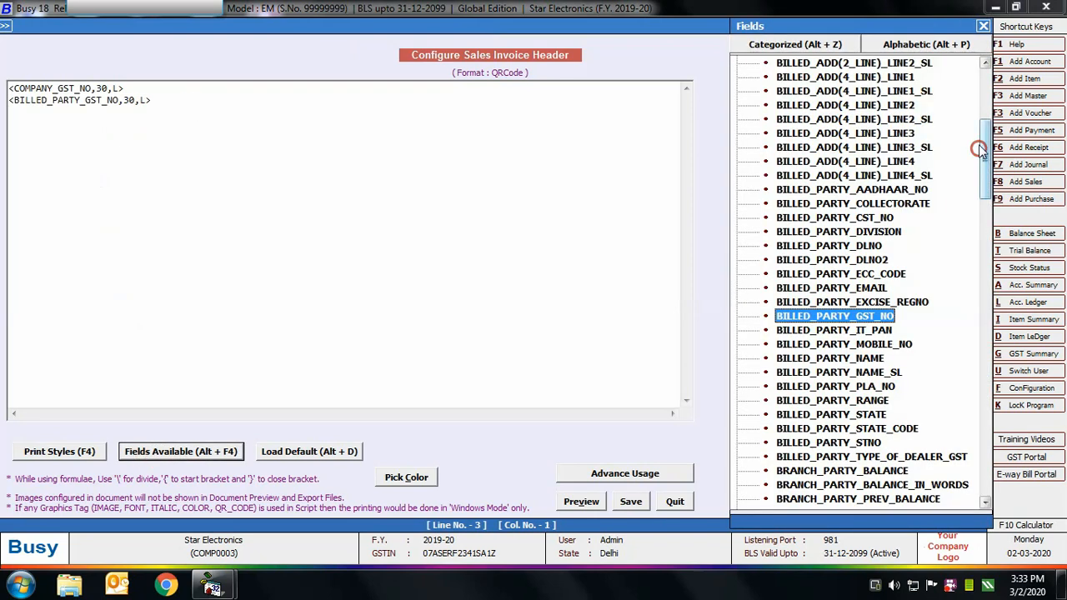
drag(983, 146, 988, 346)
click(736, 90)
click(737, 77)
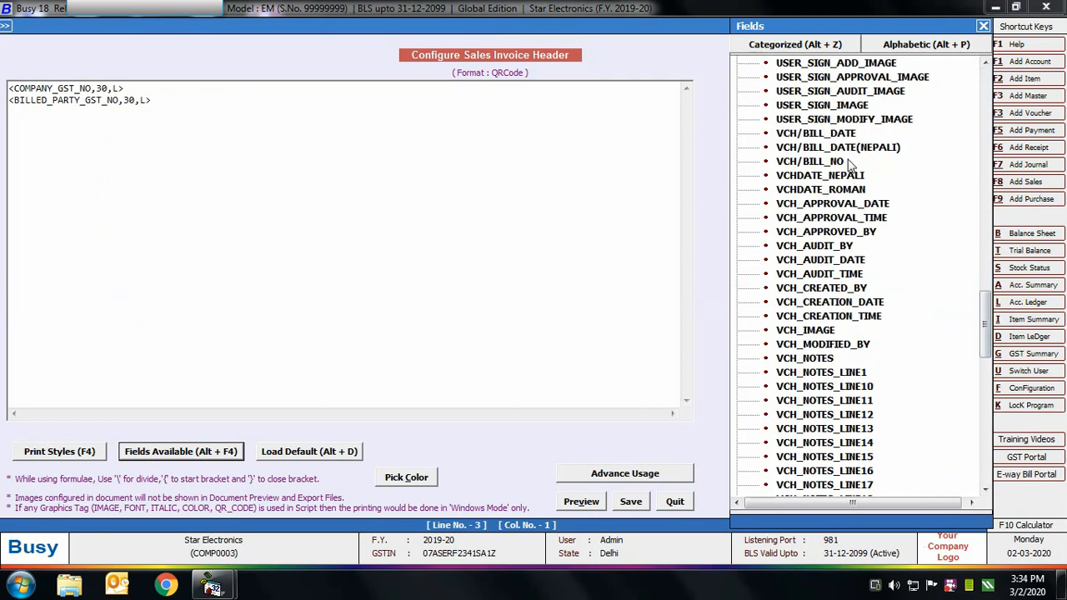
click(842, 161)
double_click(842, 160)
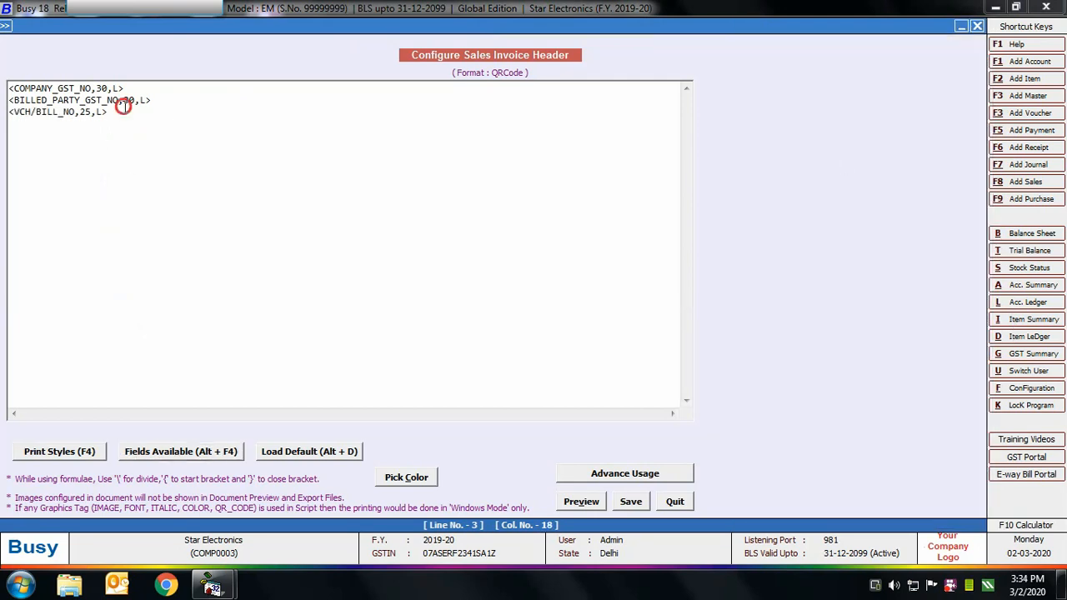
Step: Add the voucher header field VCH/BILL_DATE below the bill number field
click(207, 450)
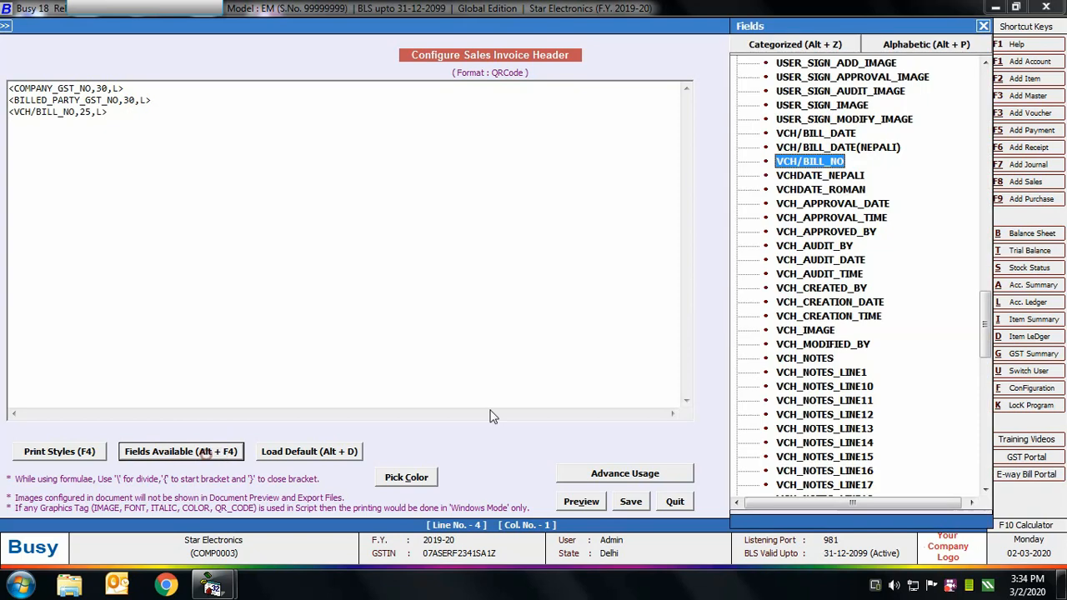
click(842, 133)
double_click(842, 133)
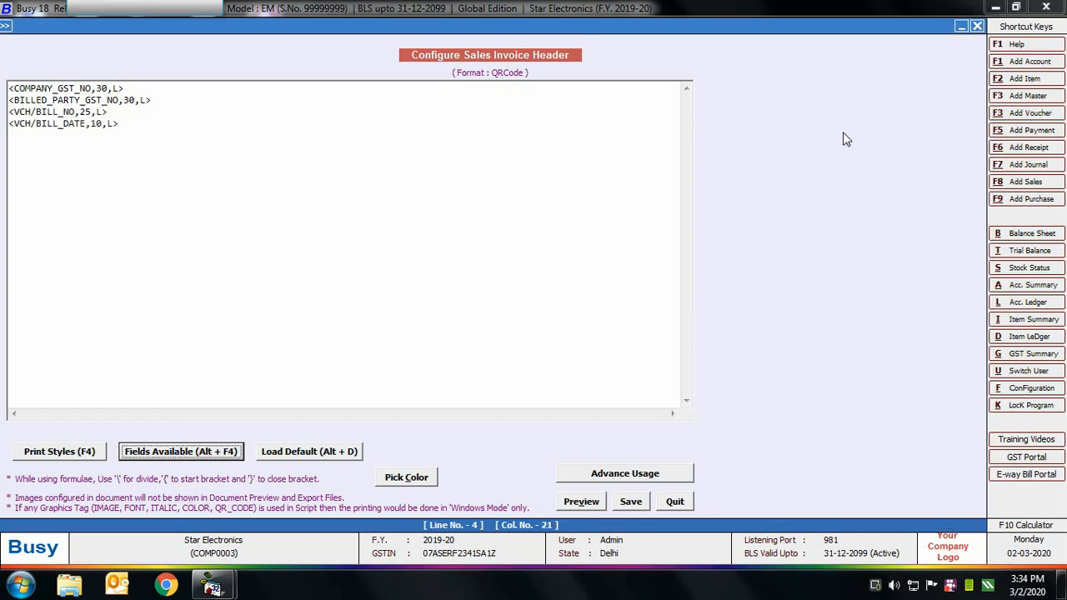
Step: Add the quantity/amount field AMOUNT_GRAND_TOTAL on the fifth line and save the QRCode format's header
click(164, 178)
key(alt+F4)
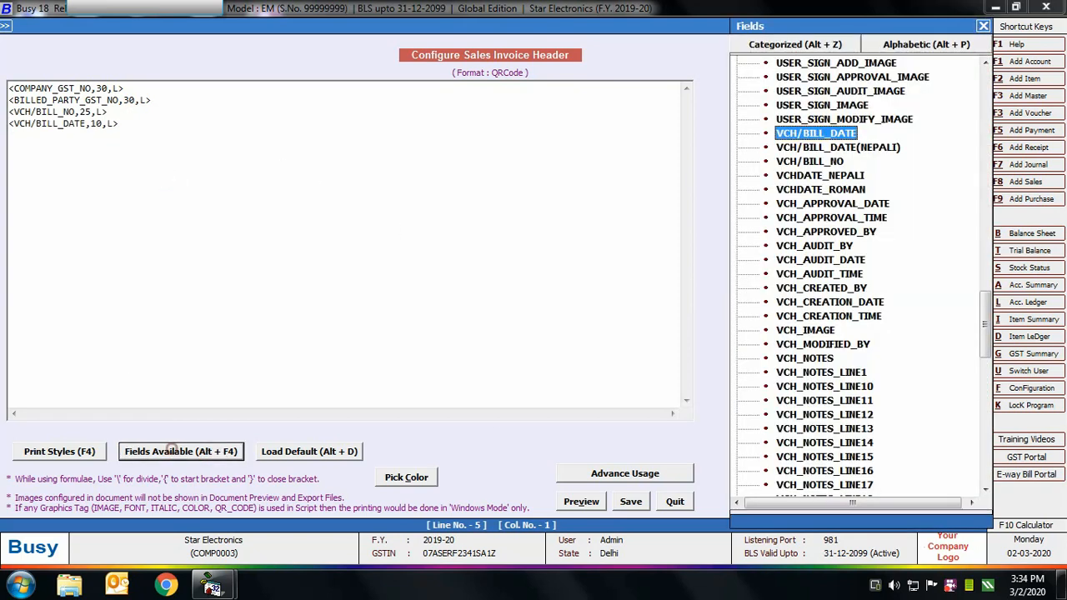
scroll(737, 90, up, 10)
click(737, 77)
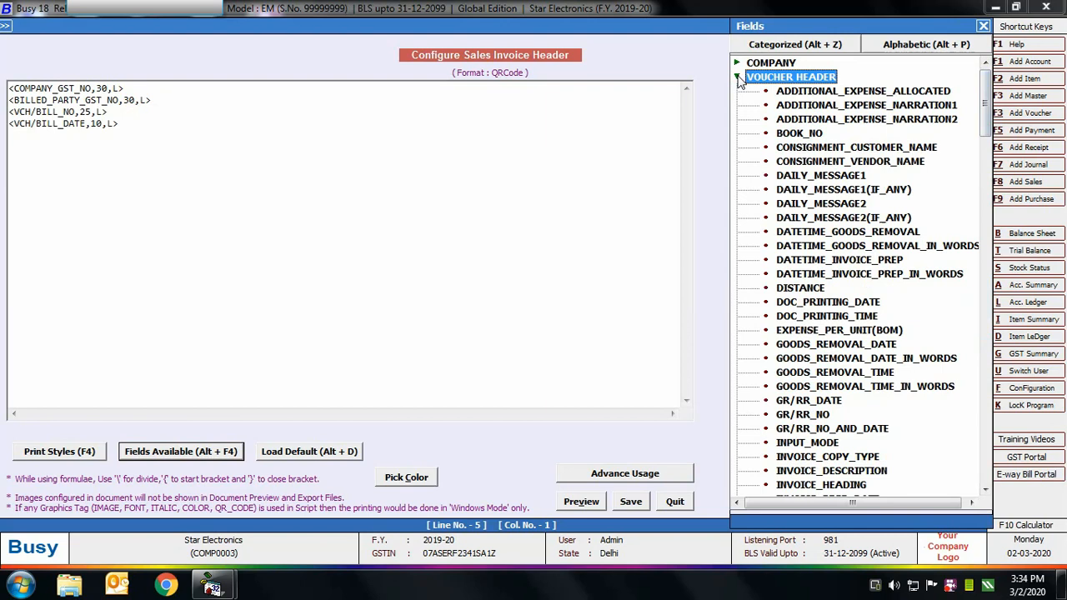
click(737, 133)
click(736, 134)
click(812, 76)
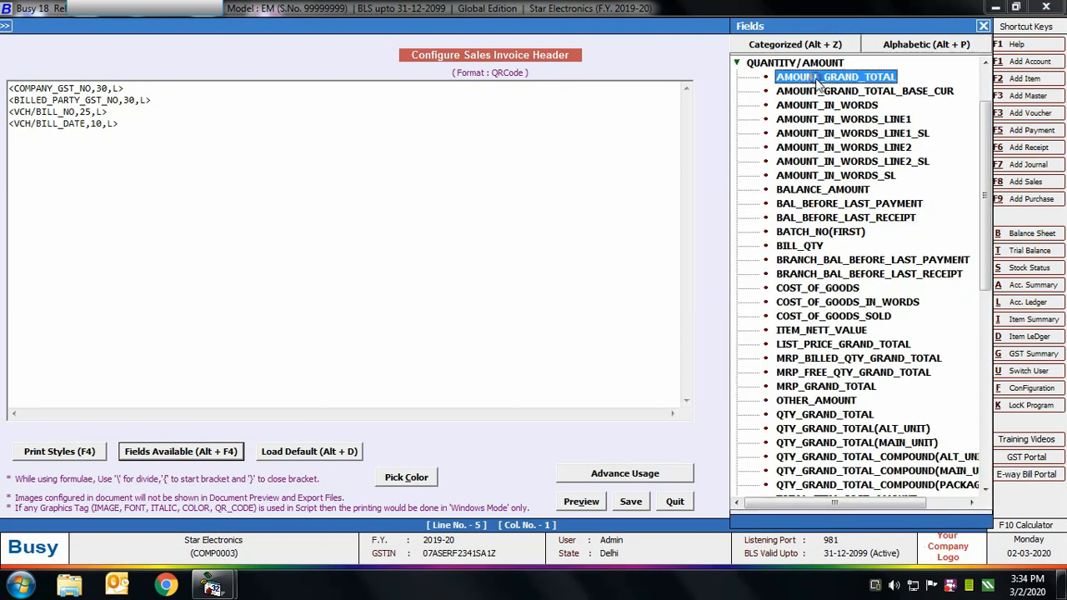
double_click(813, 77)
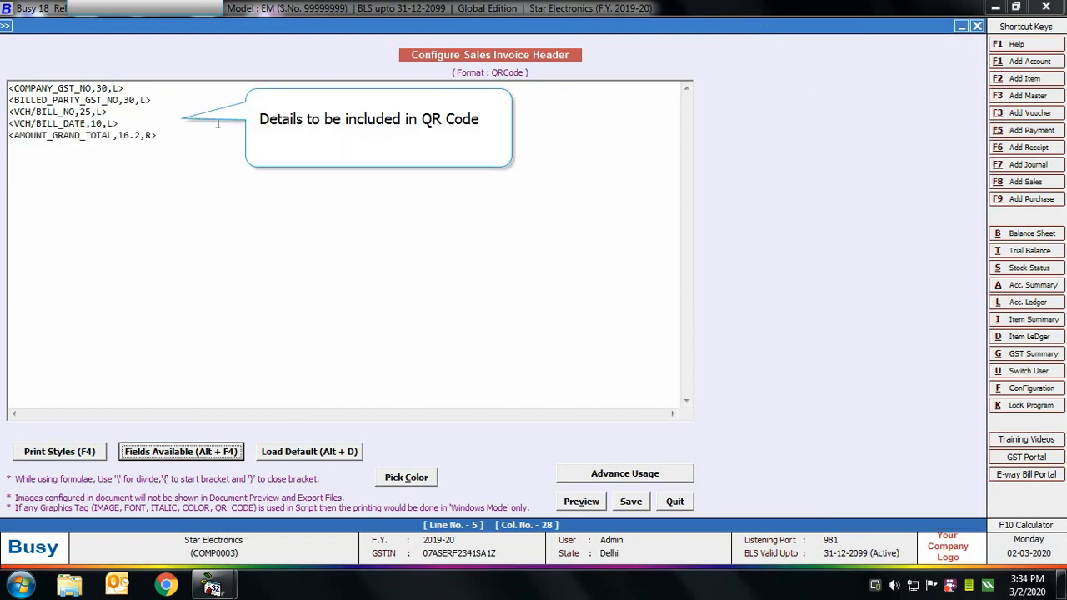
click(629, 501)
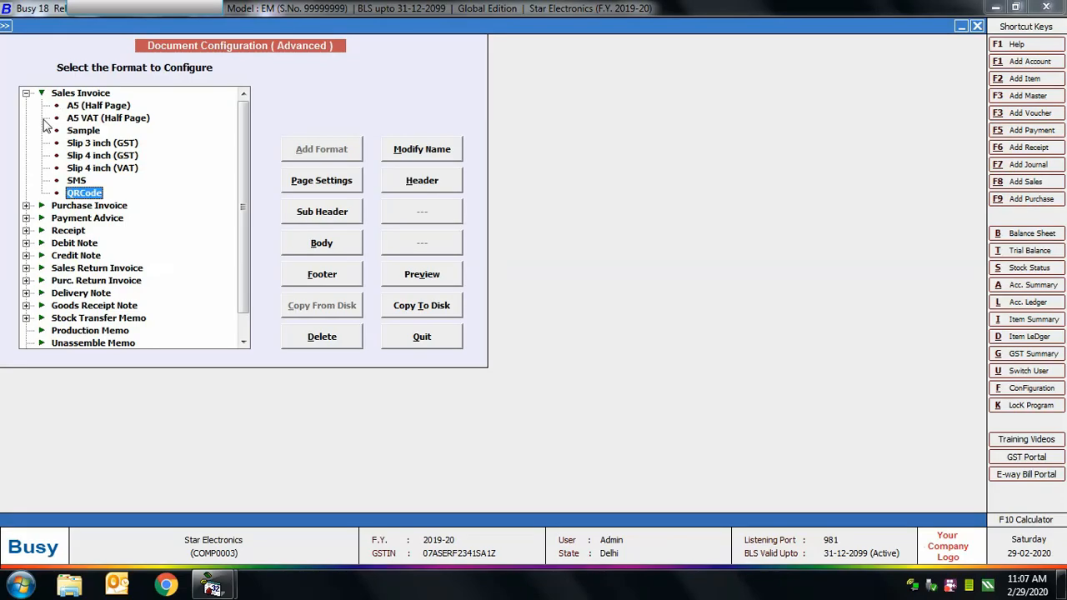
Step: Open the Sample sales invoice format's header and insert the QR_CODE print style at the end of the PARTY_PRINT_NAME line
click(71, 132)
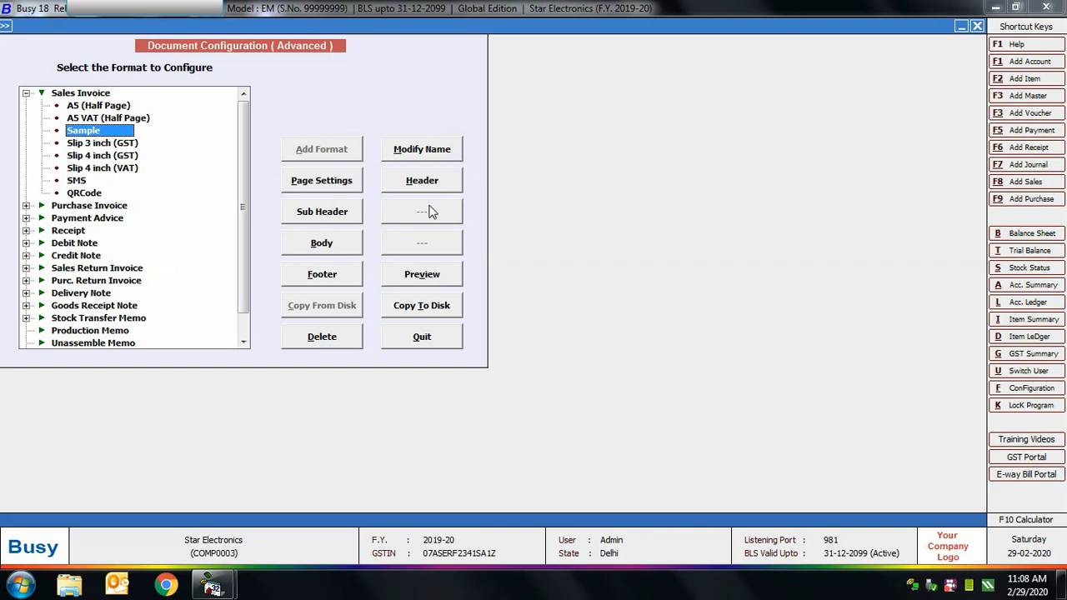
click(424, 180)
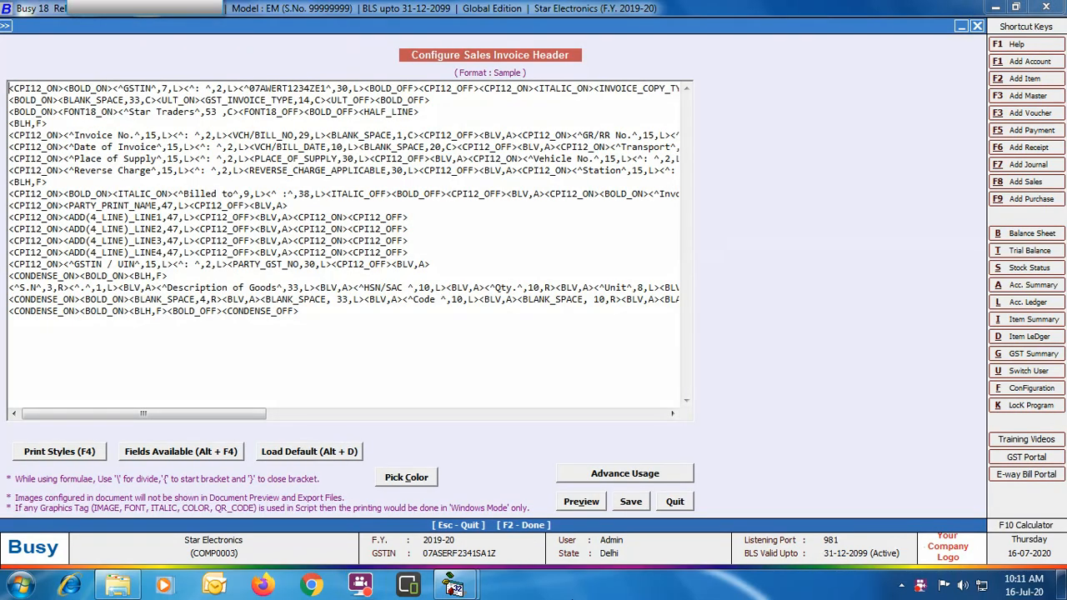
click(289, 205)
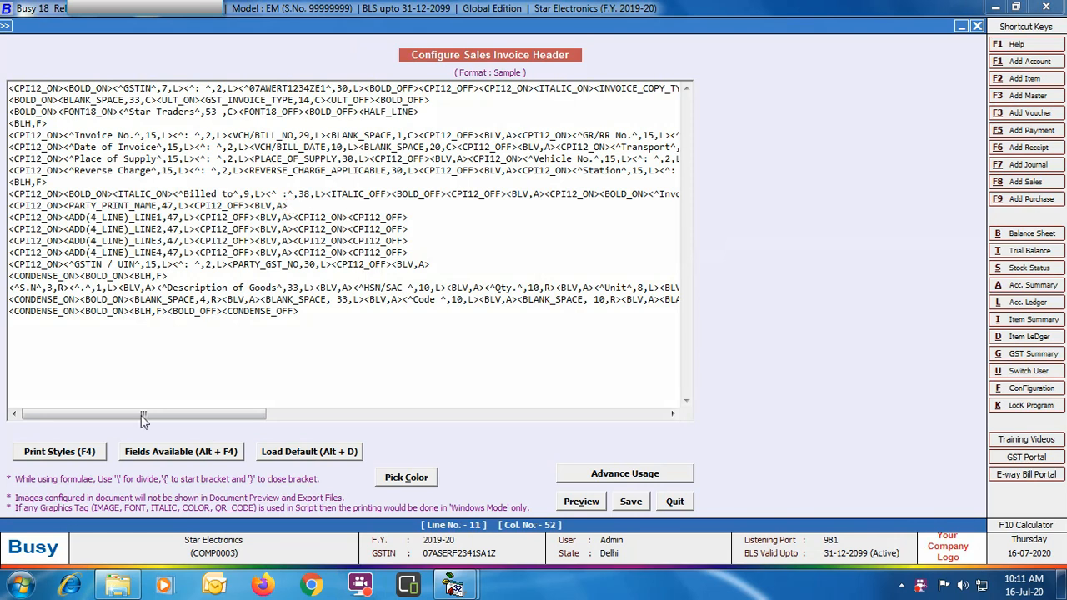
click(55, 456)
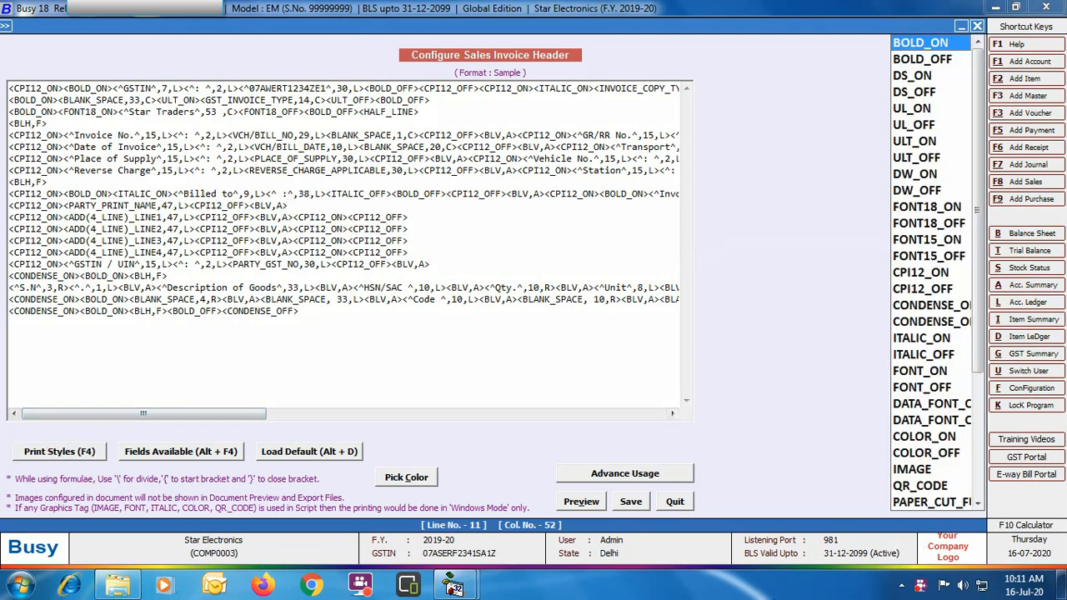
click(939, 489)
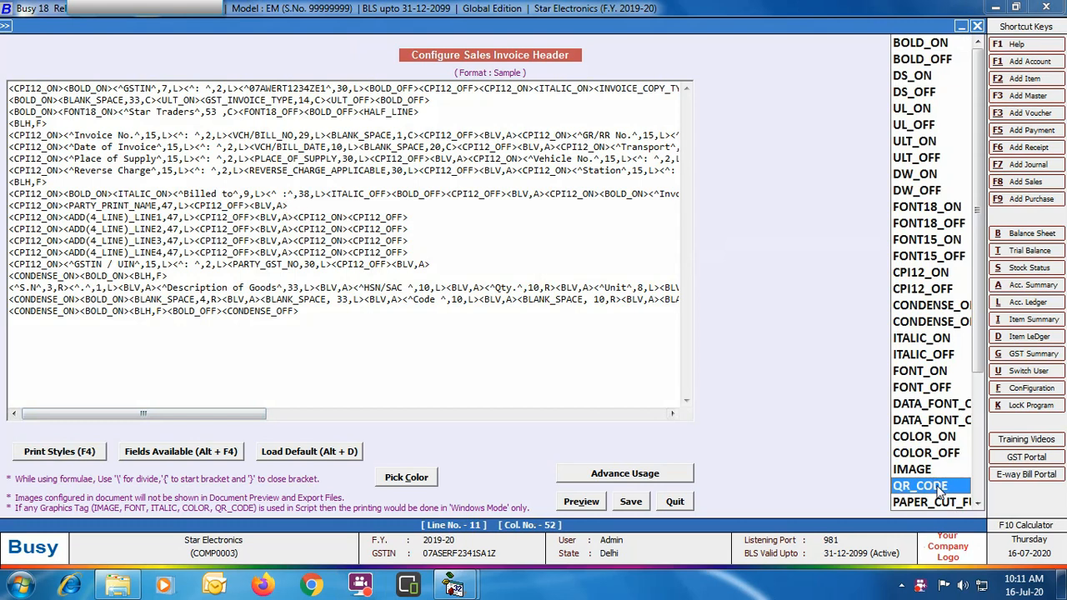
double_click(940, 489)
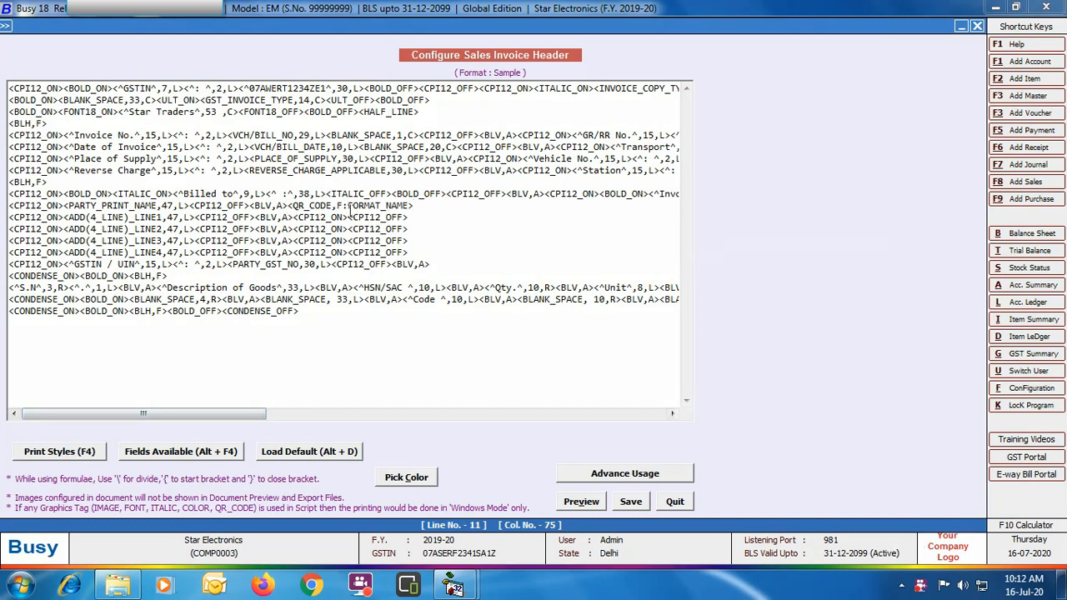
Step: Replace the FORMAT_NAME placeholder in the QR_CODE tag with QRCode, so it reads F:QRCode
key(Left)
key(BackSpace)
key(BackSpace)
key(BackSpace)
key(BackSpace)
key(BackSpace)
key(BackSpace)
key(BackSpace)
key(BackSpace)
key(BackSpace)
key(BackSpace)
key(BackSpace)
text(QRCode)
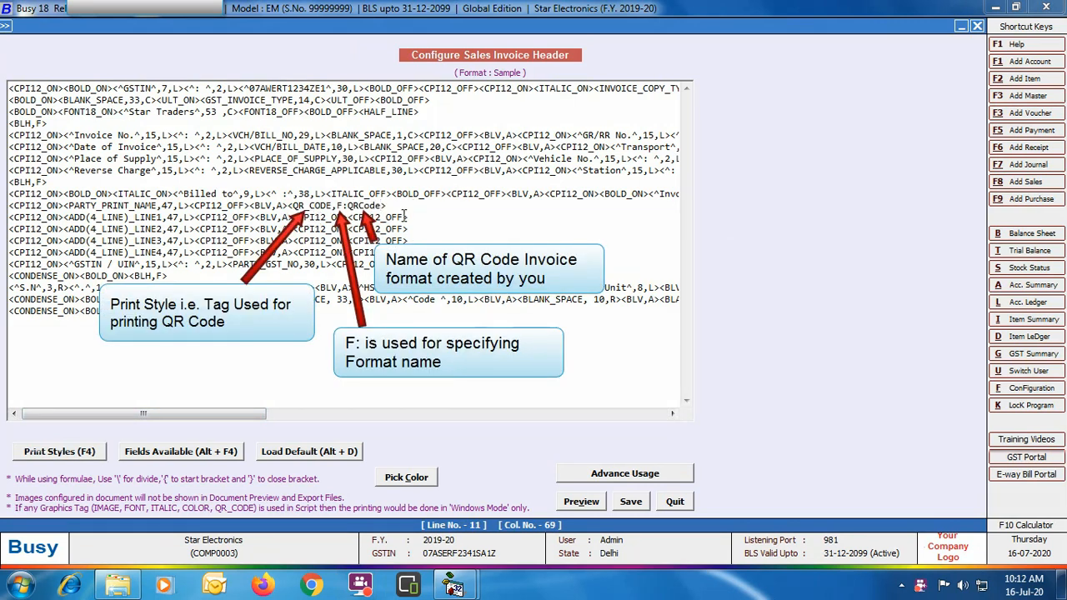
text(>)
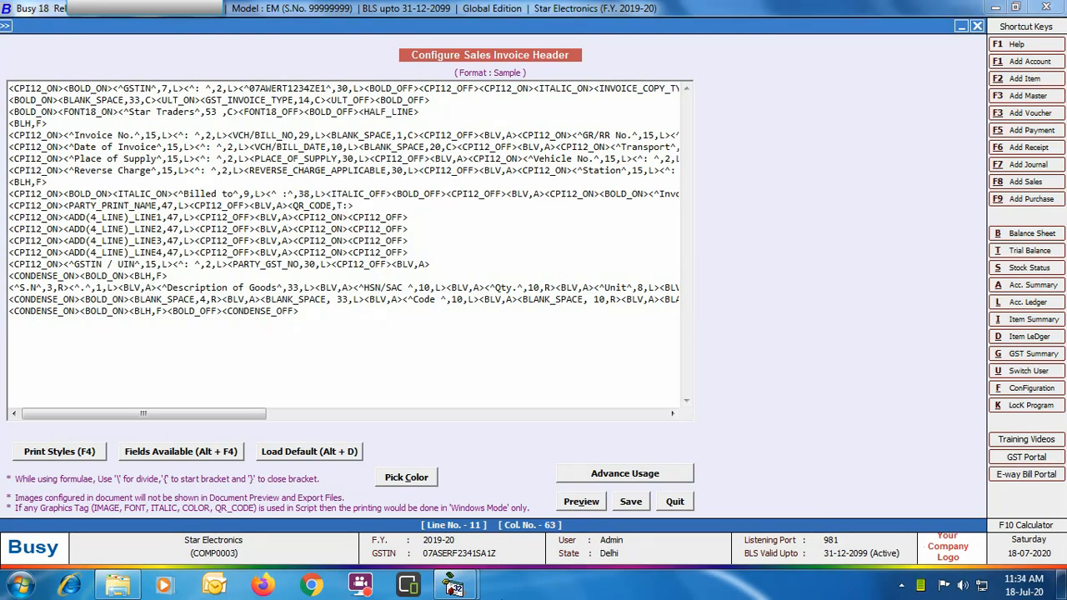
text(www.busy.in>)
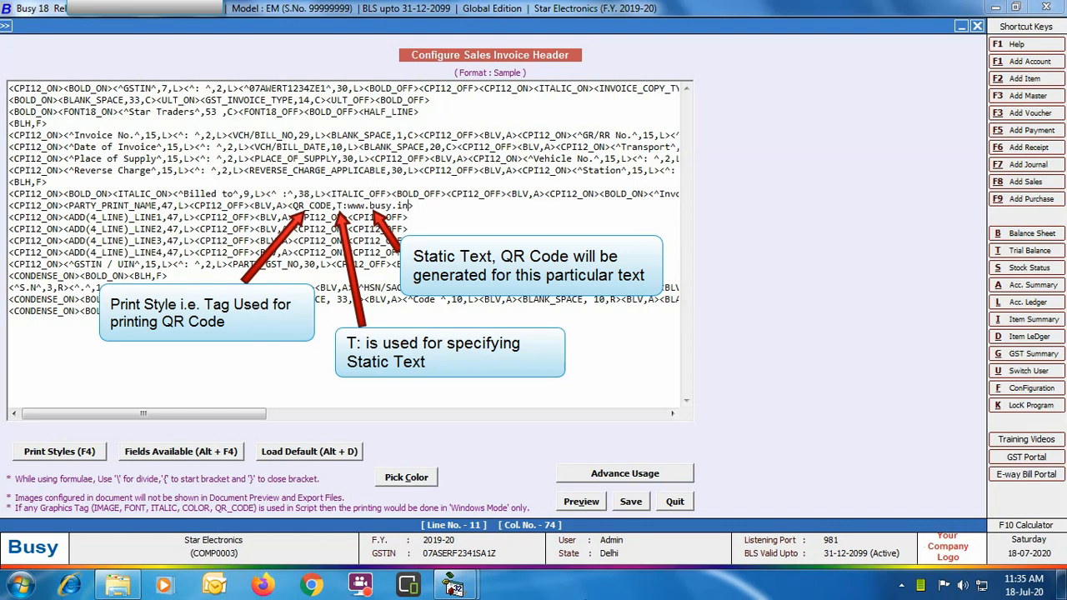
Step: Replace the static text in the QR_CODE tag with the format reference F:QRCode
key(BackSpace)
key(BackSpace)
key(BackSpace)
key(BackSpace)
key(BackSpace)
key(BackSpace)
key(BackSpace)
key(BackSpace)
key(BackSpace)
key(BackSpace)
key(BackSpace)
key(BackSpace)
key(BackSpace)
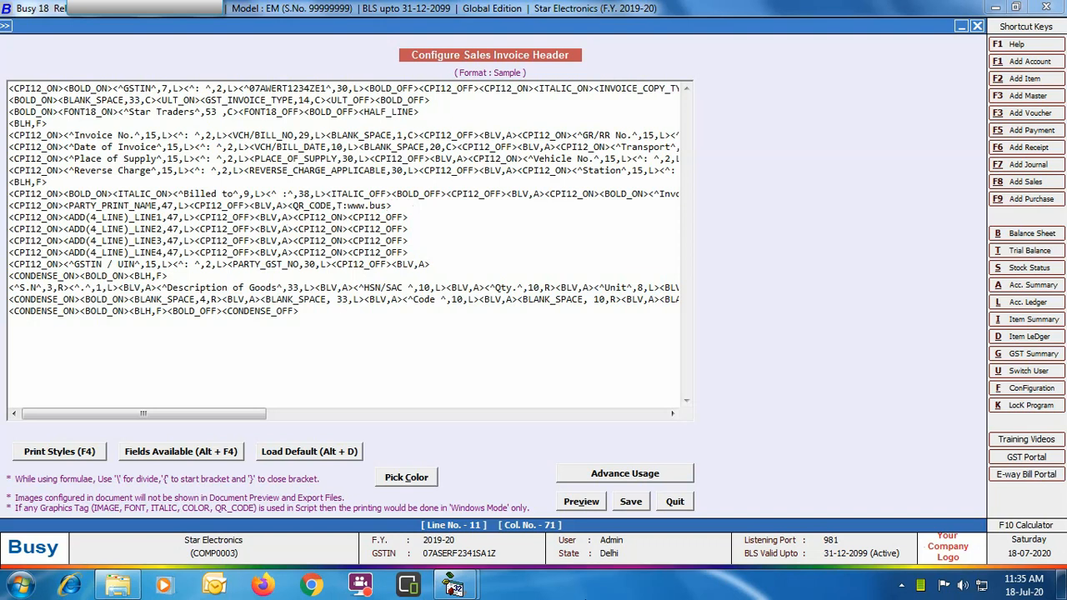
text(F:QRCode)
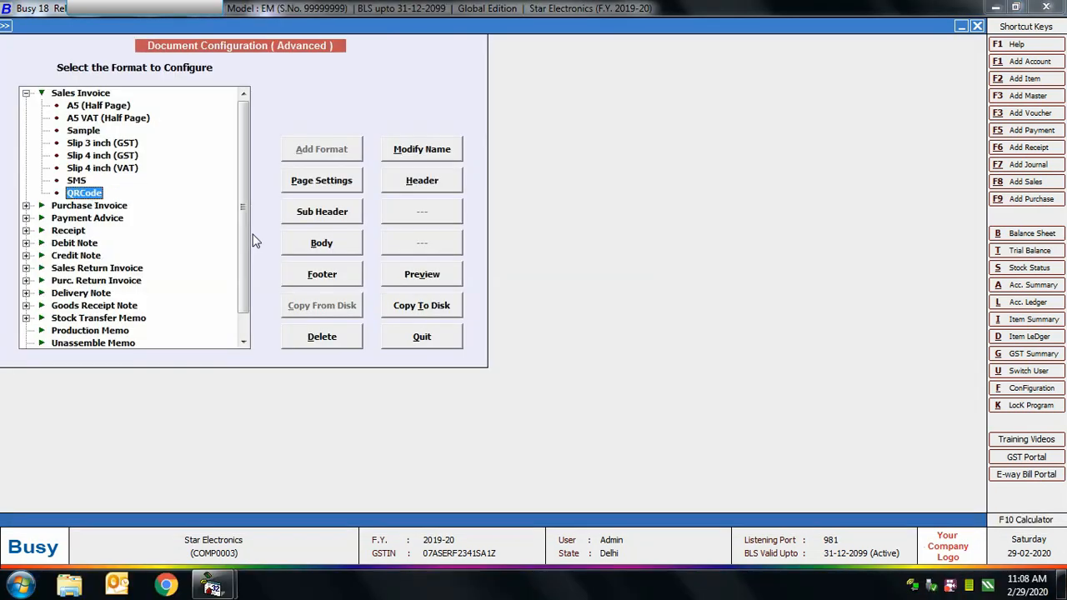
Step: Close the advanced document configuration and return to the main screen
click(415, 340)
key(Escape)
key(Escape)
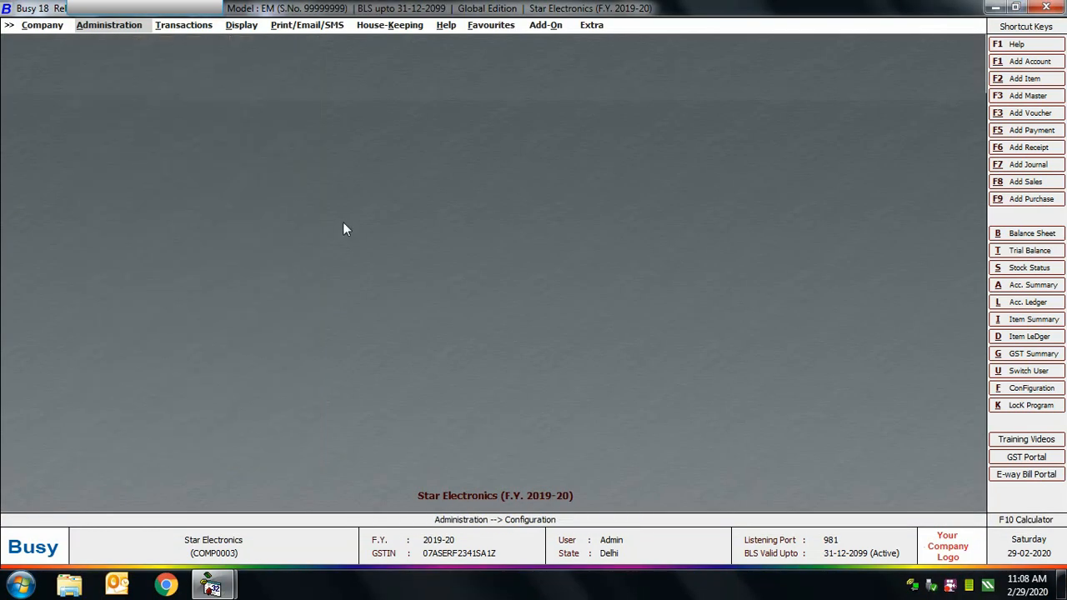
Step: Open the Main series sales voucher 1/2019-20 dated 01-02-2020 for modification
click(199, 28)
click(183, 40)
click(213, 66)
key(Return)
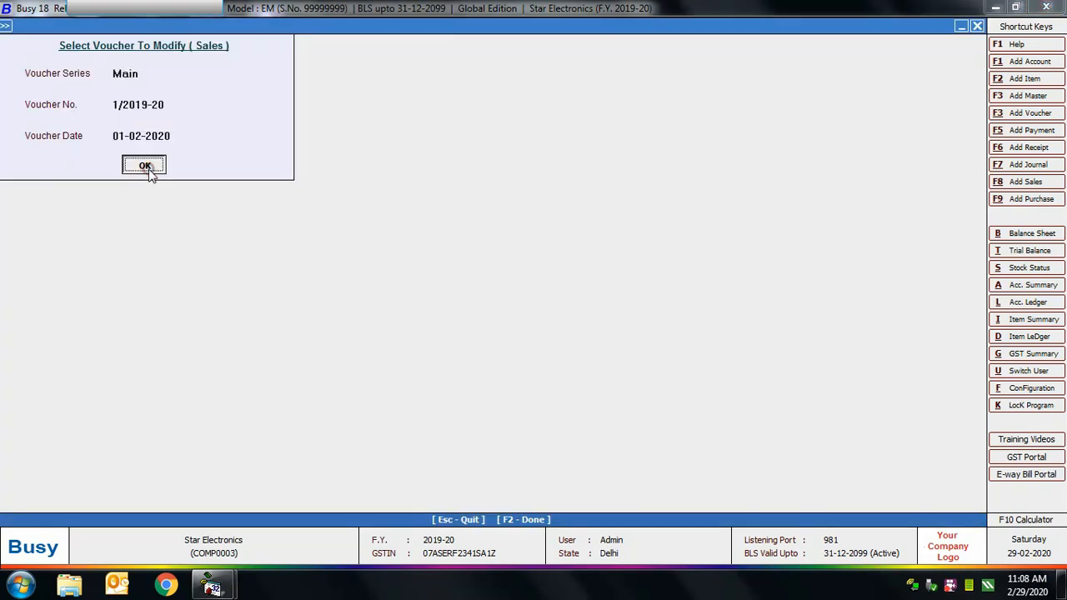
click(147, 167)
Step: Choose to print the voucher as a sales invoice using the Sample format
click(633, 26)
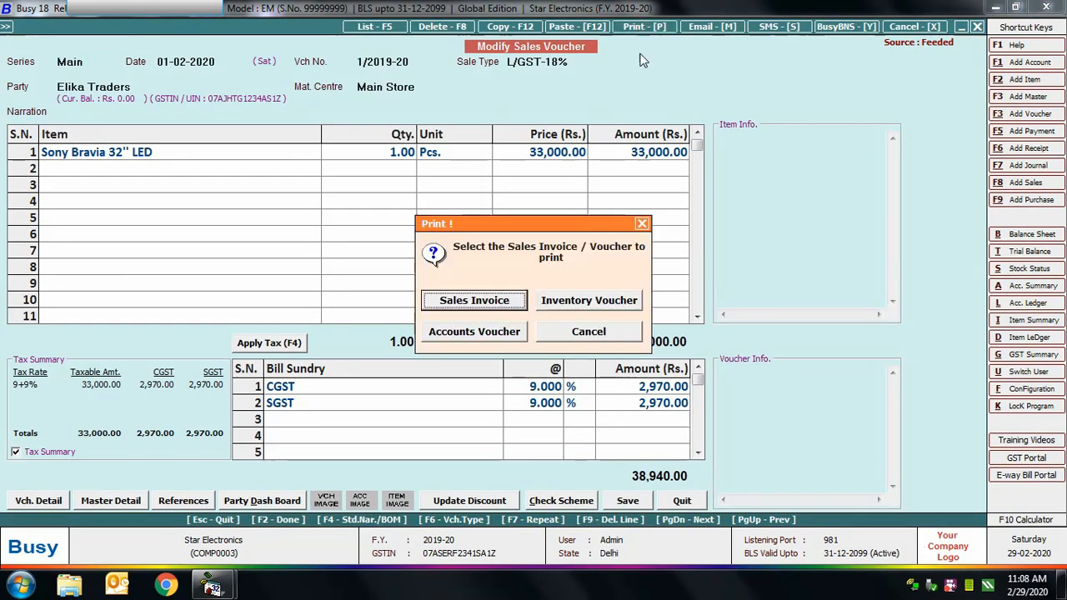
click(500, 300)
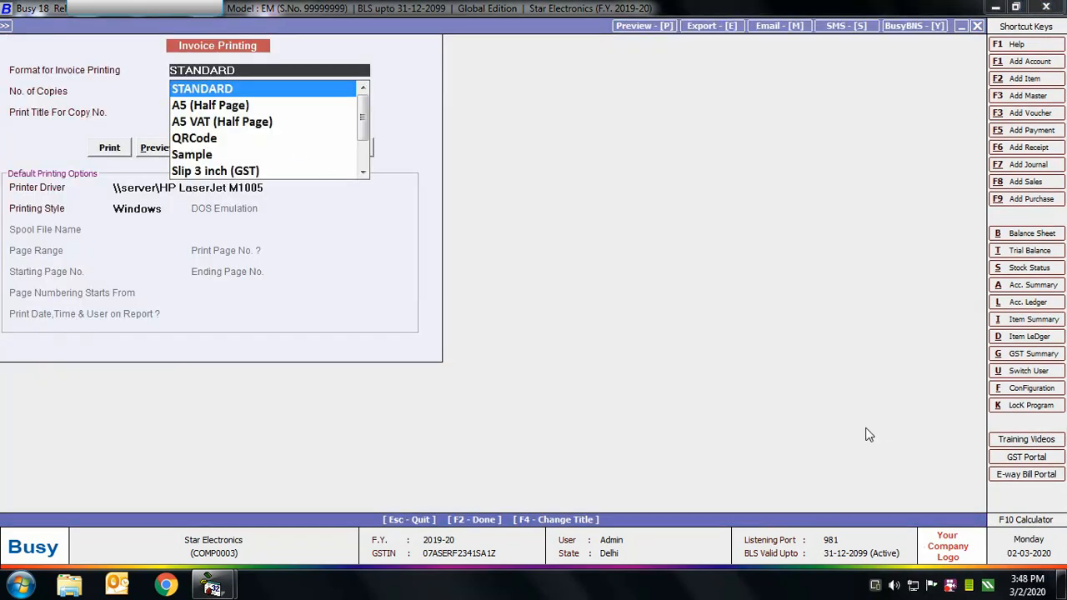
click(204, 158)
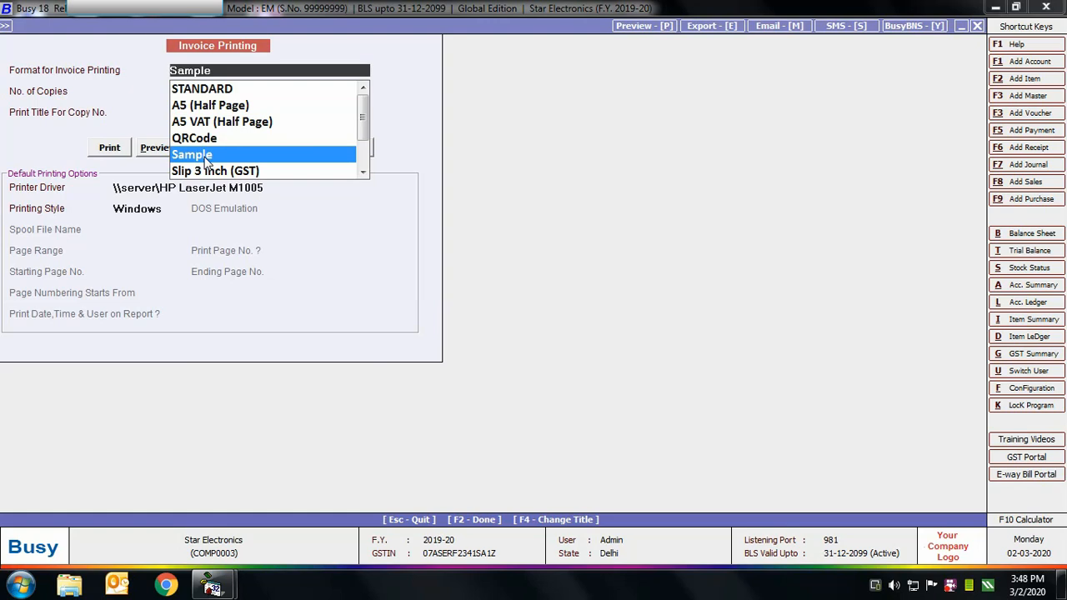
click(205, 158)
Step: Export the invoice in PDF format and open the exported file
click(202, 150)
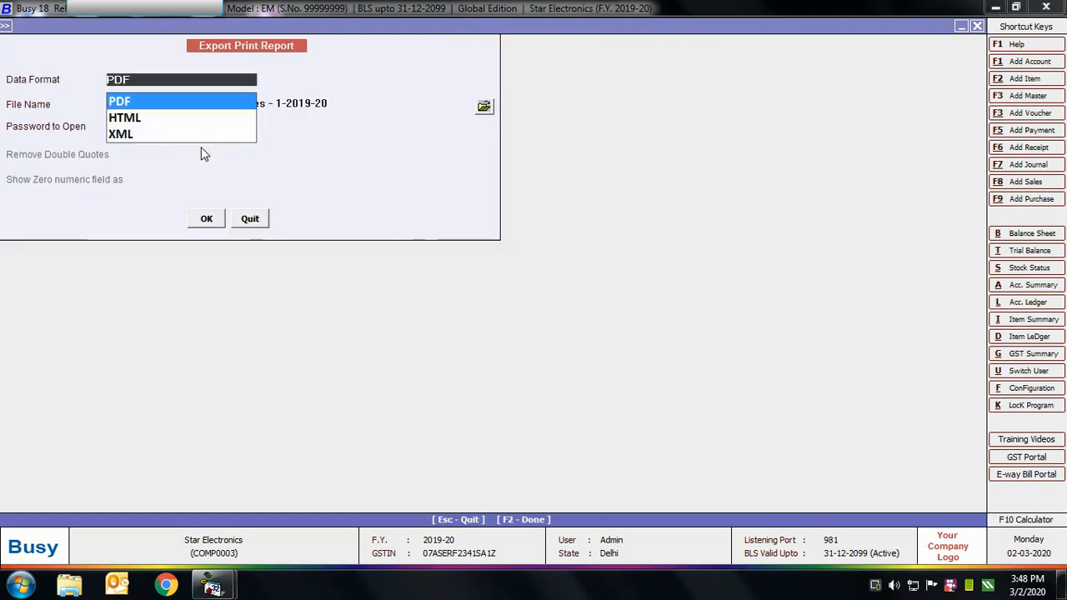
key(Return)
click(208, 218)
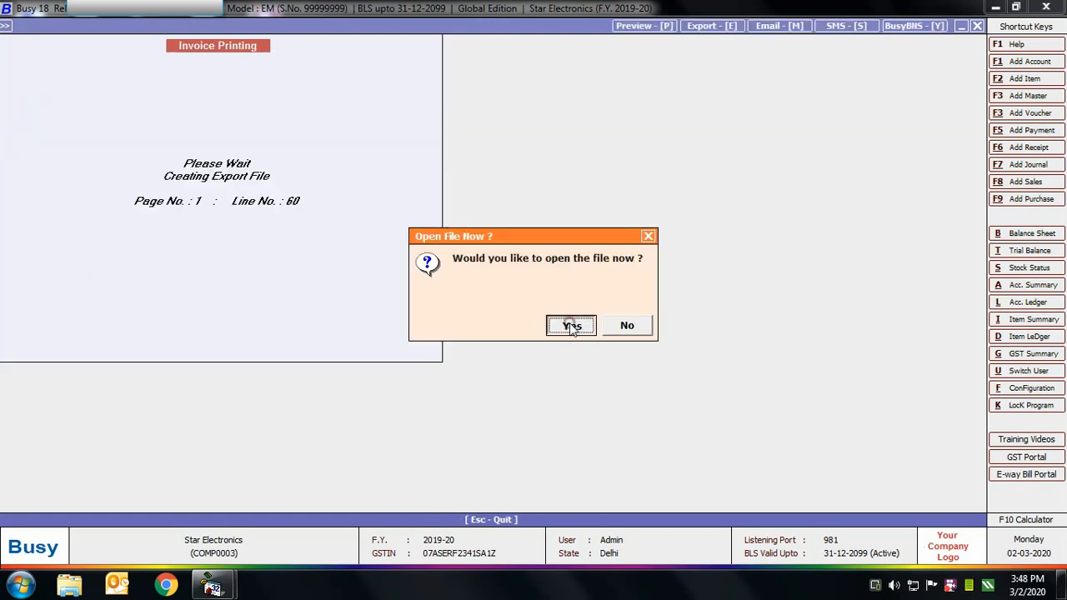
click(571, 324)
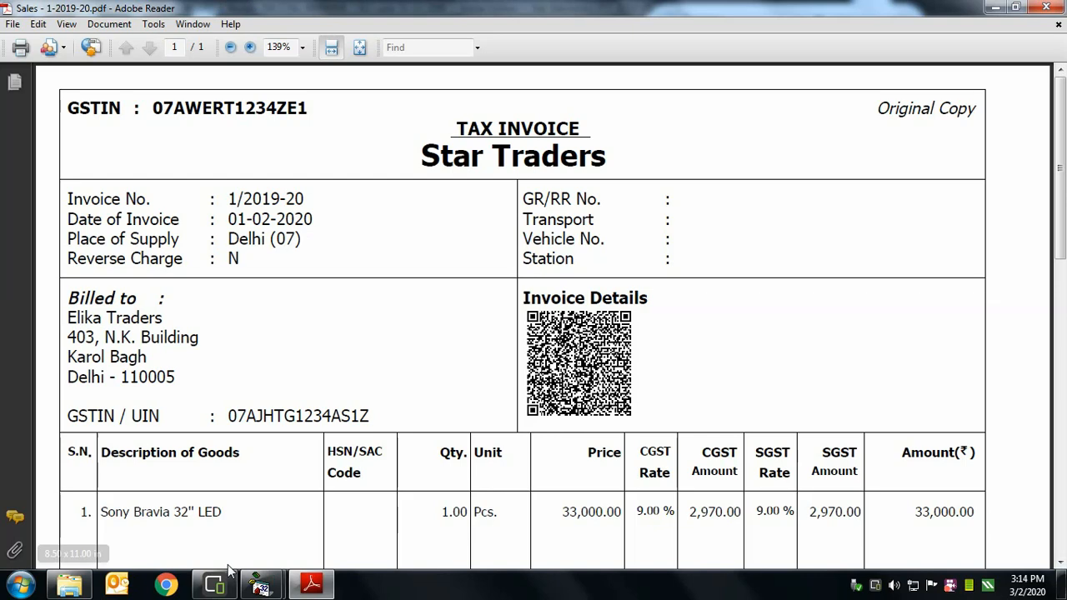
Step: Switch to MirrorGo to check the details read from the invoice's QR code
click(222, 584)
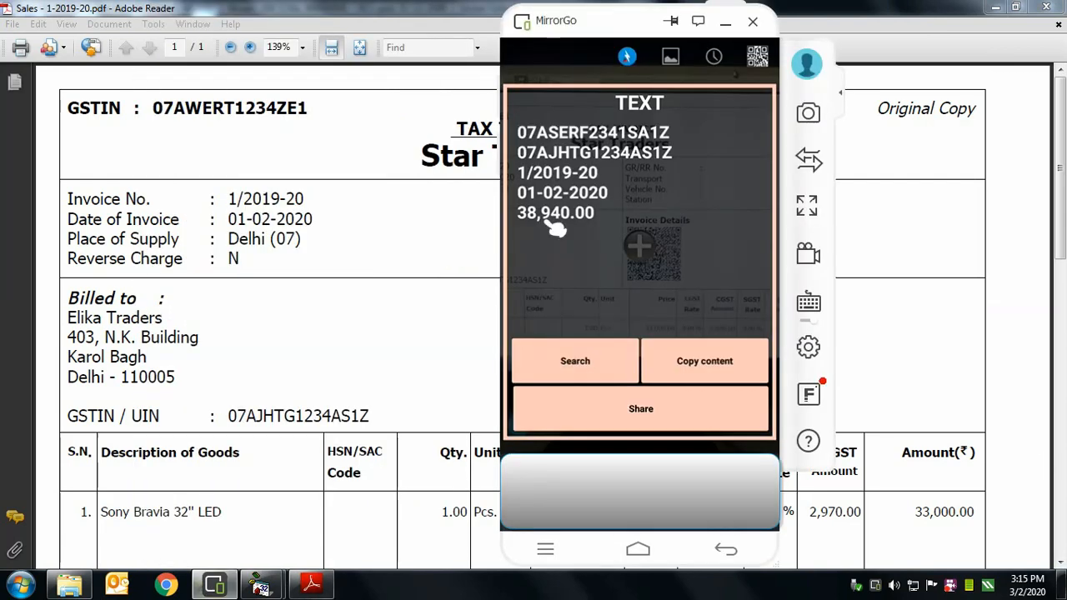
Step: Return from MirrorGo to Busy and exit the sales voucher modification to the main screen
drag(586, 15, 752, 14)
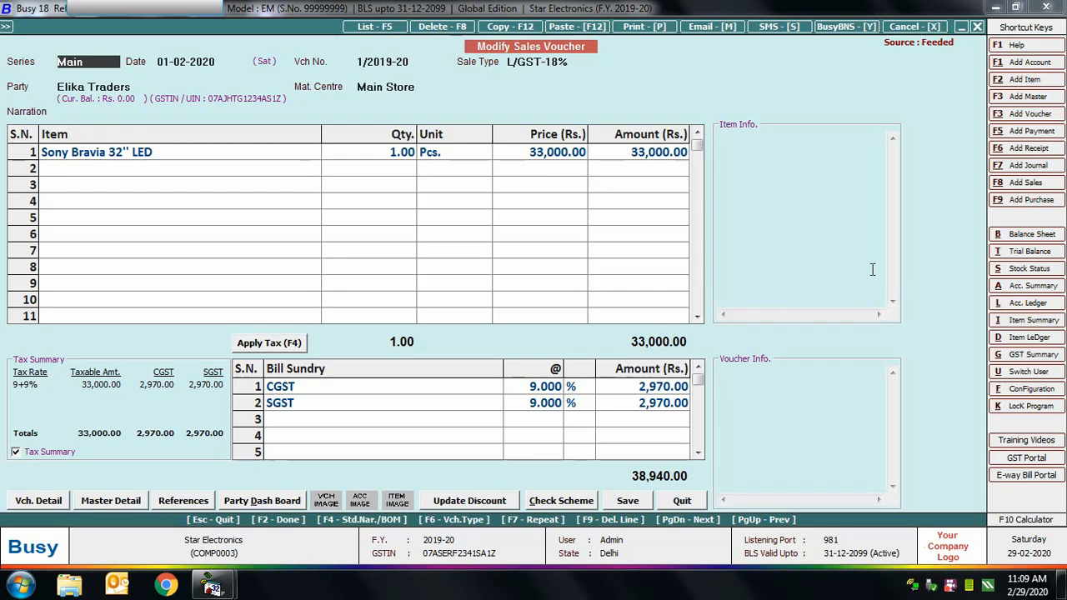
key(Escape)
key(Escape)
key(Escape)
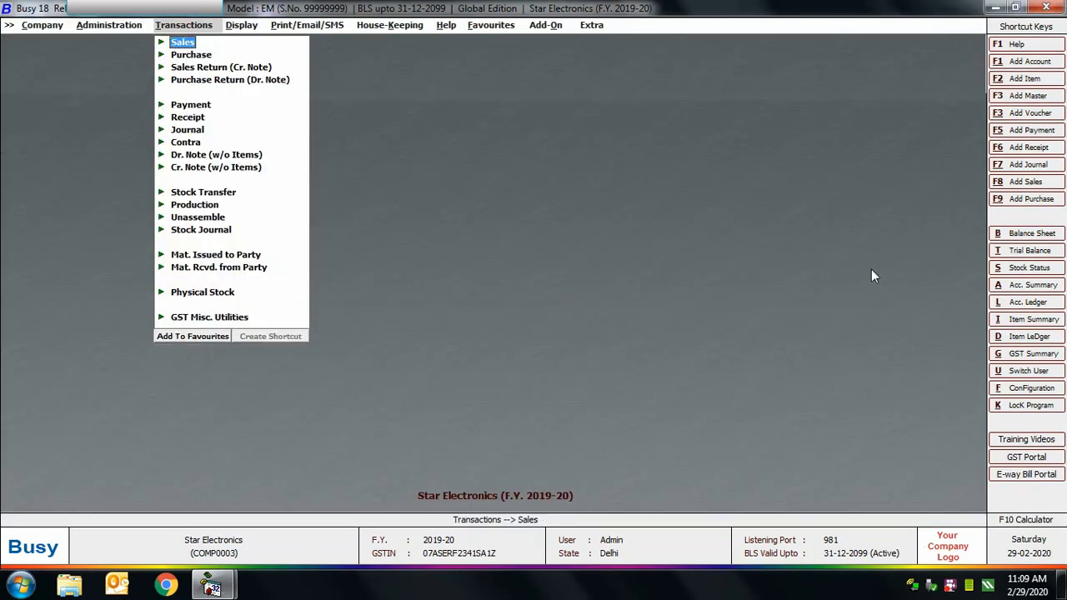
key(Escape)
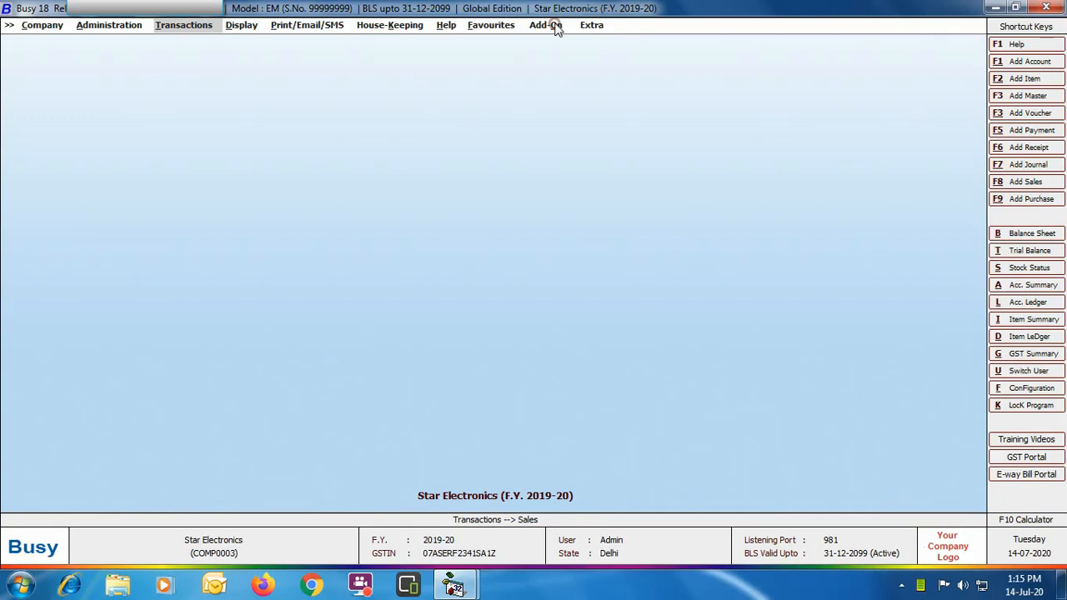
Step: Add a new item bar-code label format named "Bar Code with QR Code" under Item Bar-code Printing
click(550, 26)
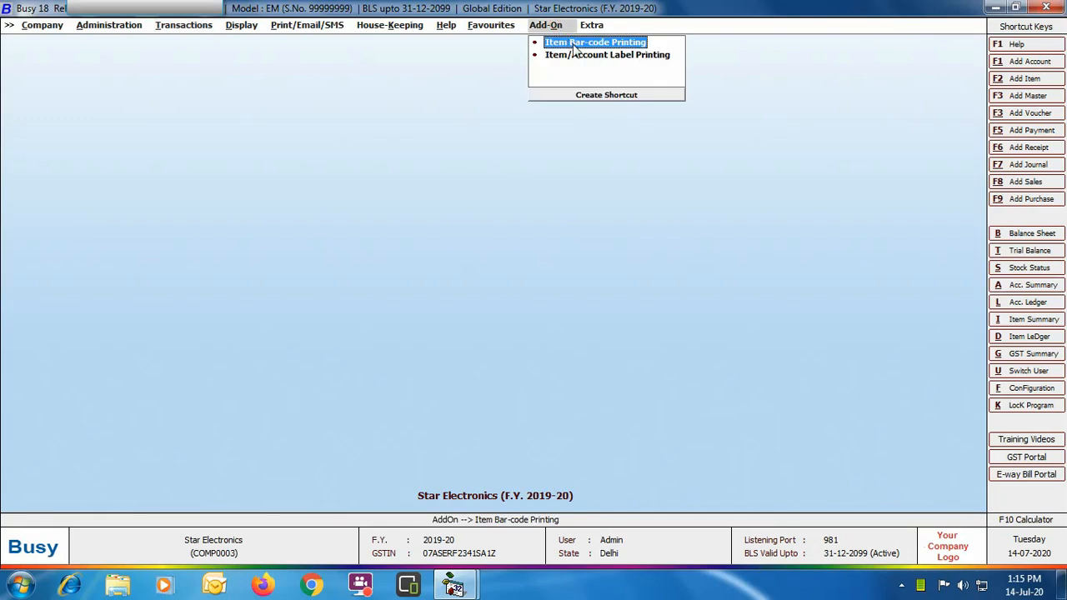
click(573, 48)
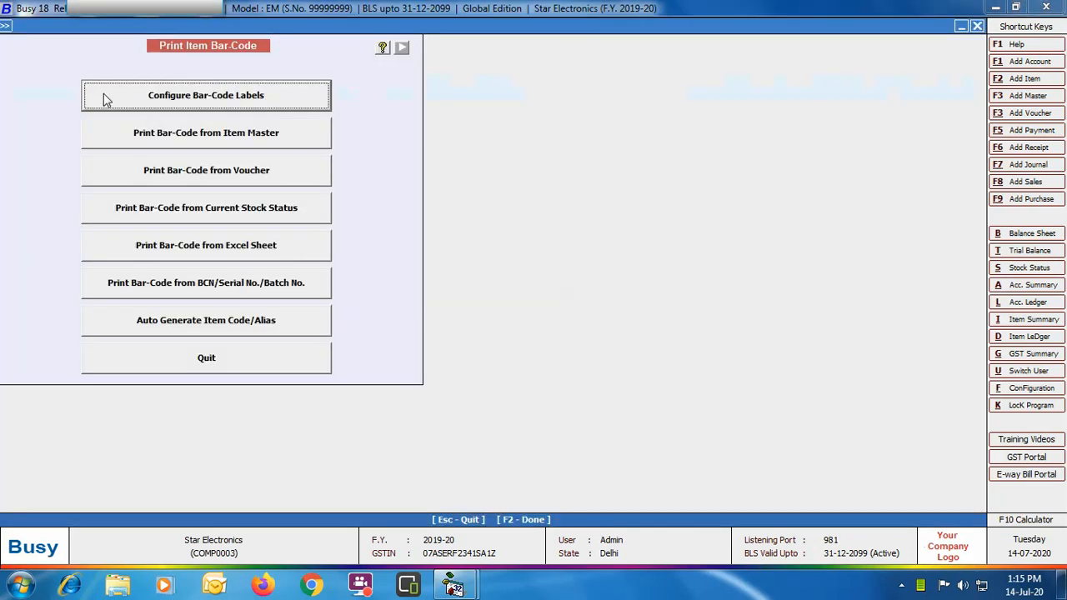
click(150, 97)
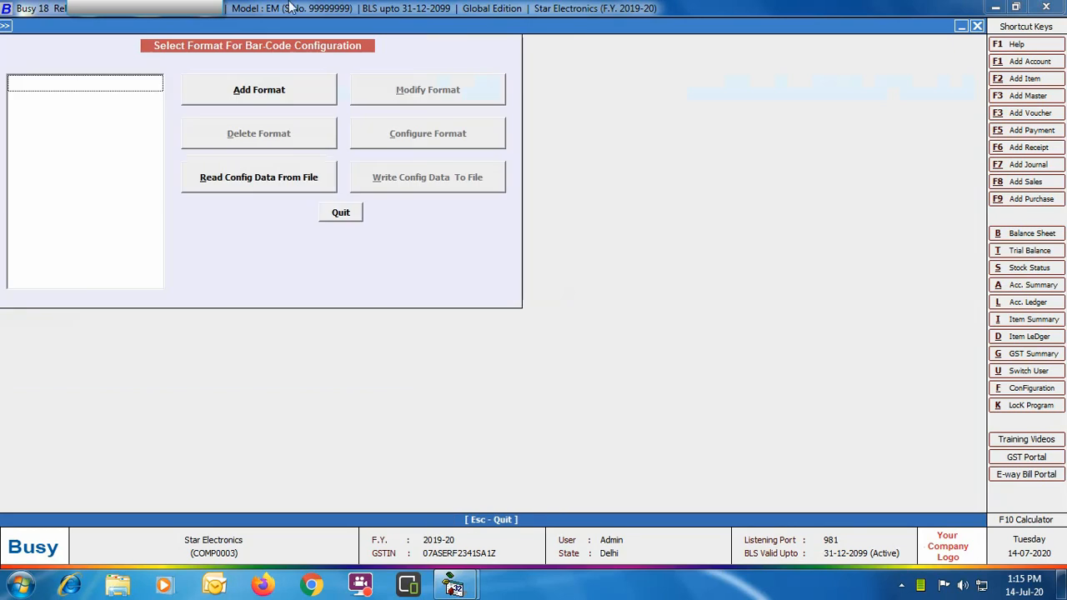
click(283, 97)
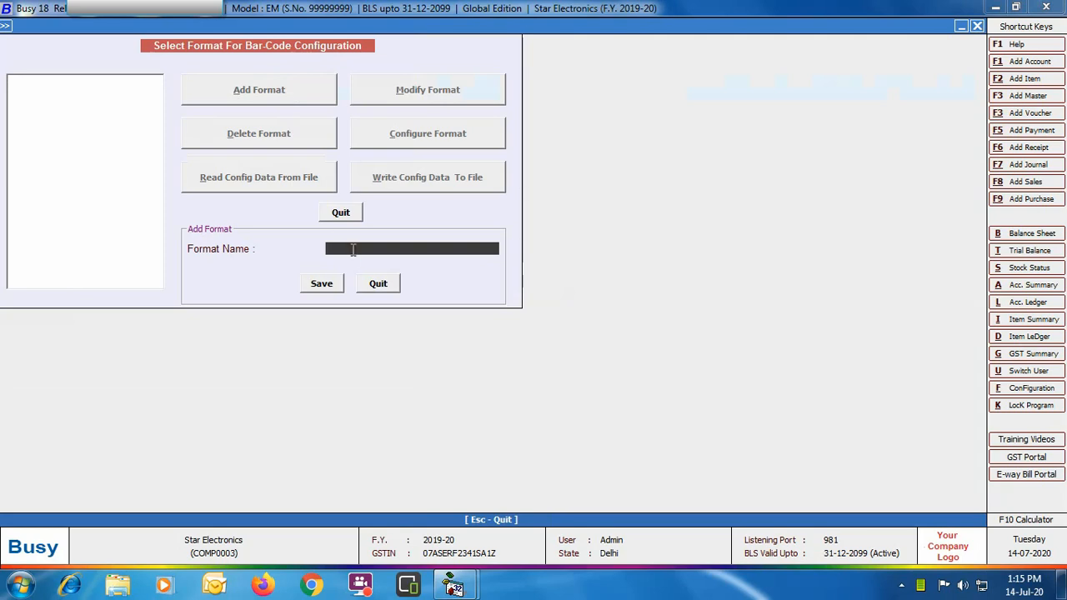
text(Bar Code with QR Code)
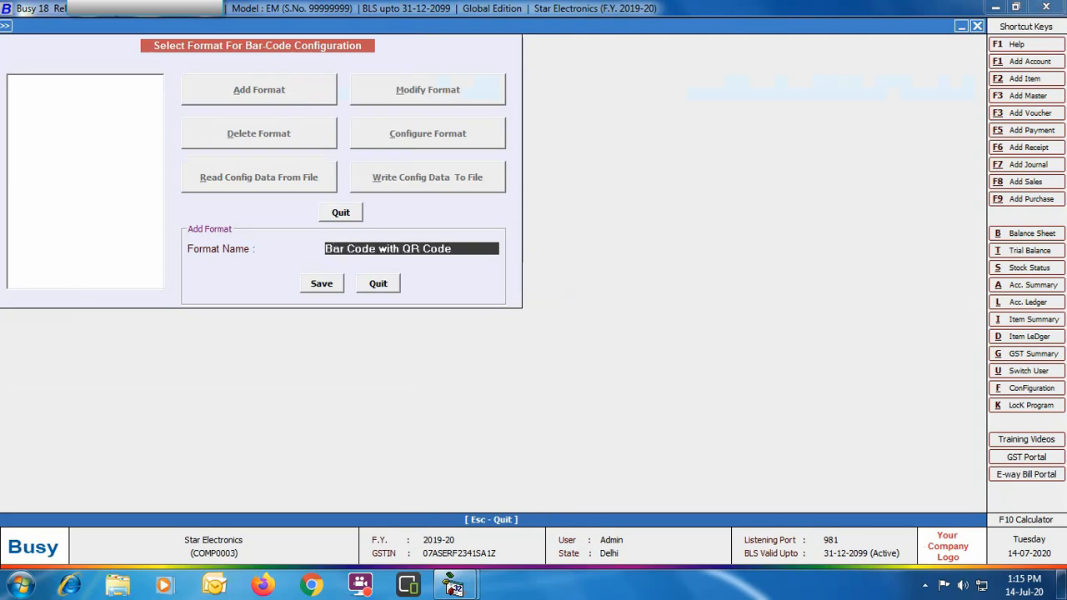
click(315, 283)
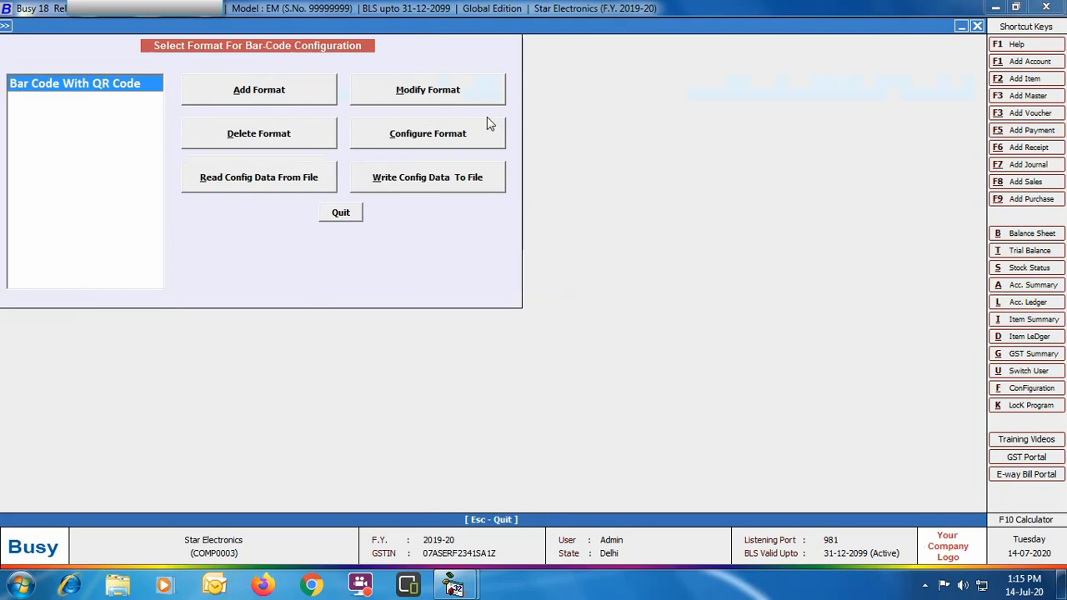
Step: Open the label configuration of the Bar Code With QR Code format and delete the default ITEM_NAME bar-code control
click(425, 133)
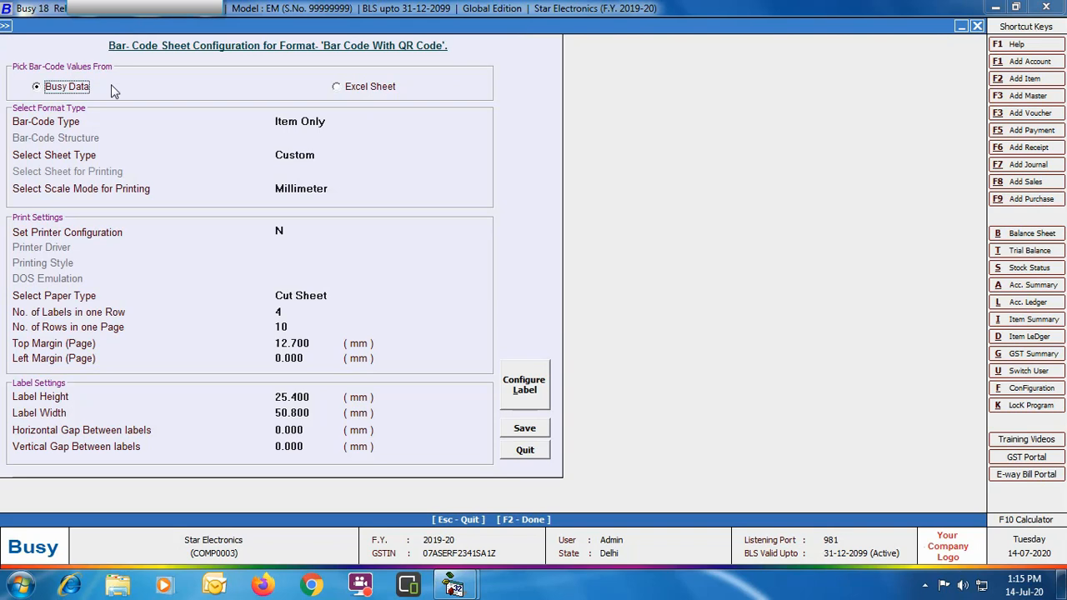
click(540, 390)
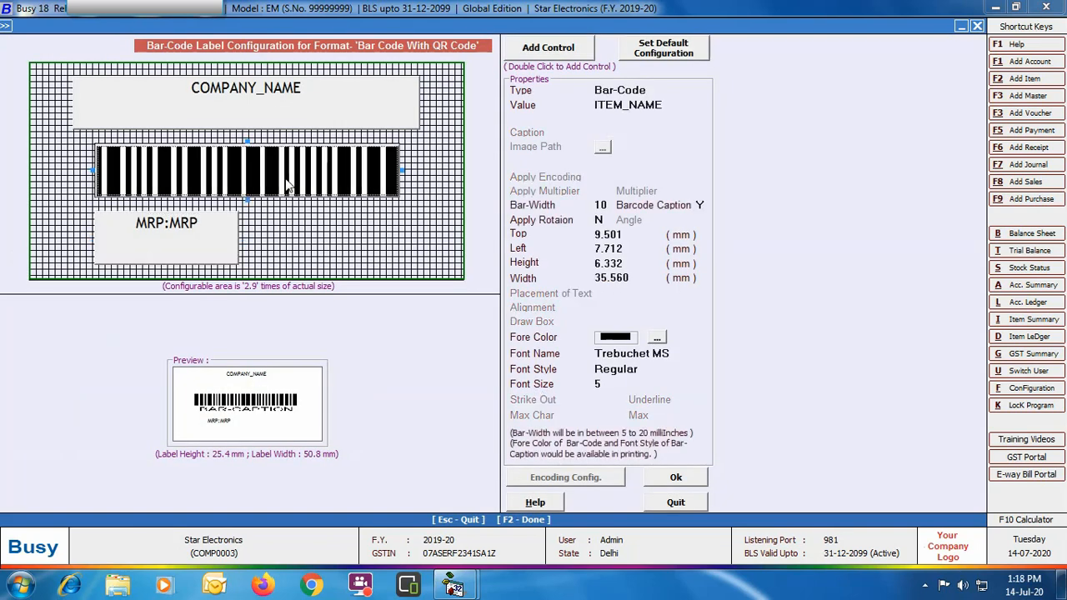
key(Delete)
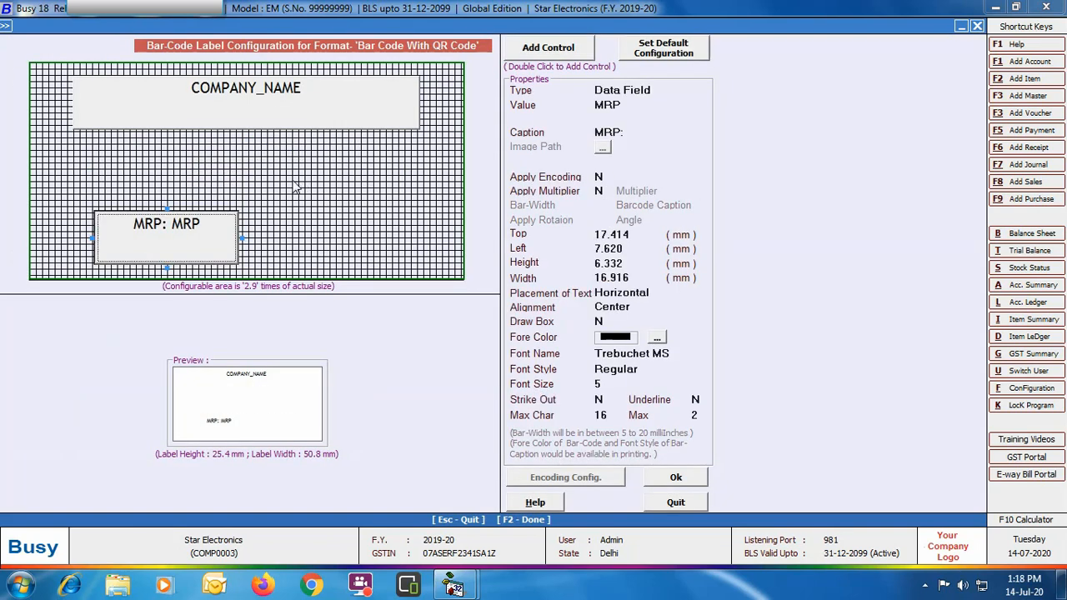
Step: Add a control about 10.7 mm wide and 12 mm high beneath the company name and make it a QR Code of ITEM_NAME
click(565, 50)
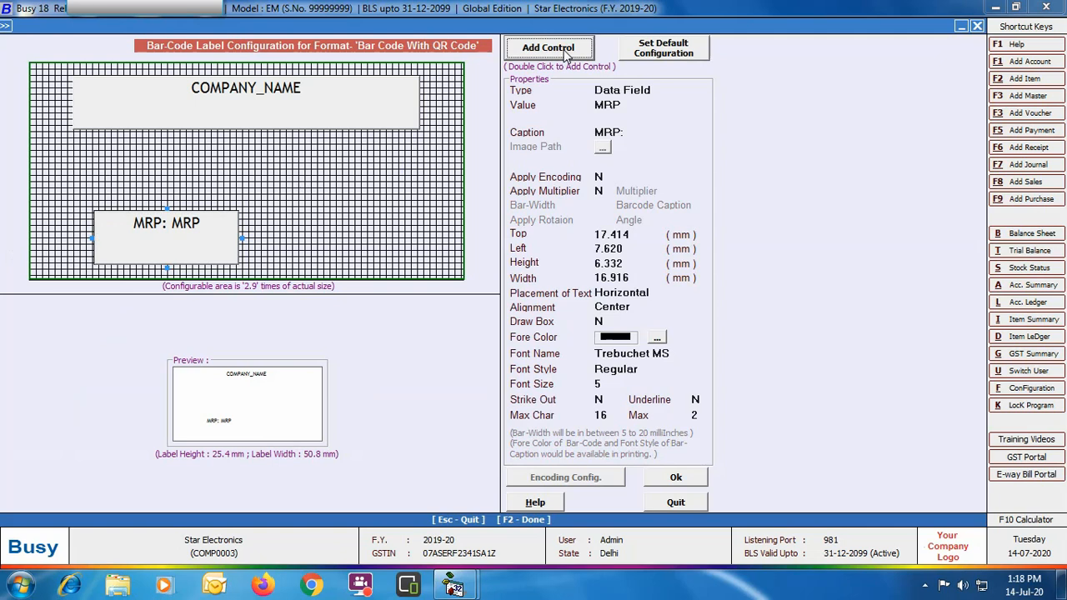
double_click(566, 52)
drag(138, 104, 372, 262)
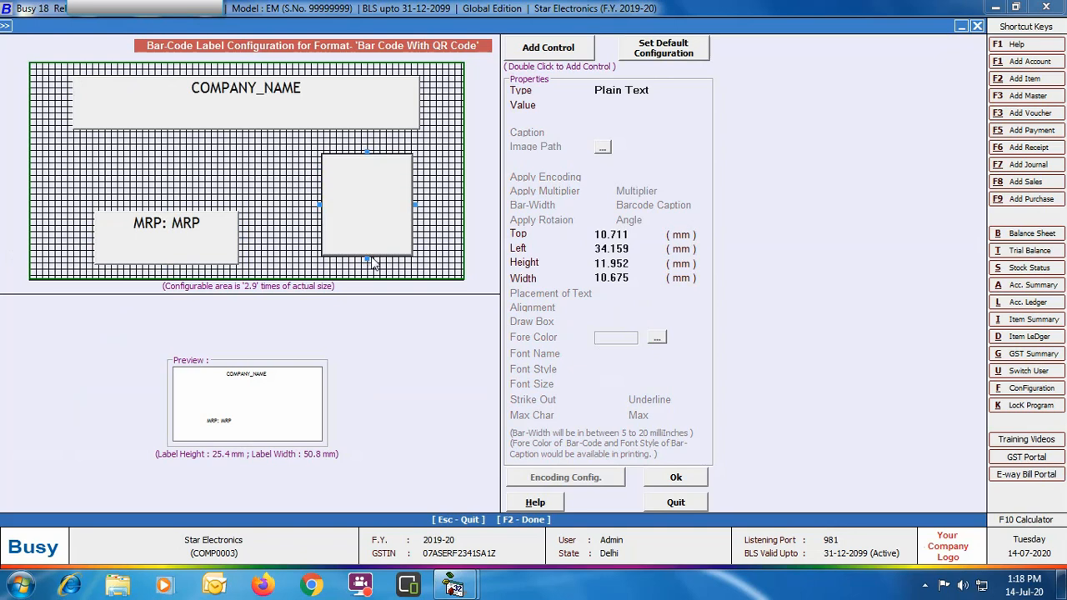
click(641, 90)
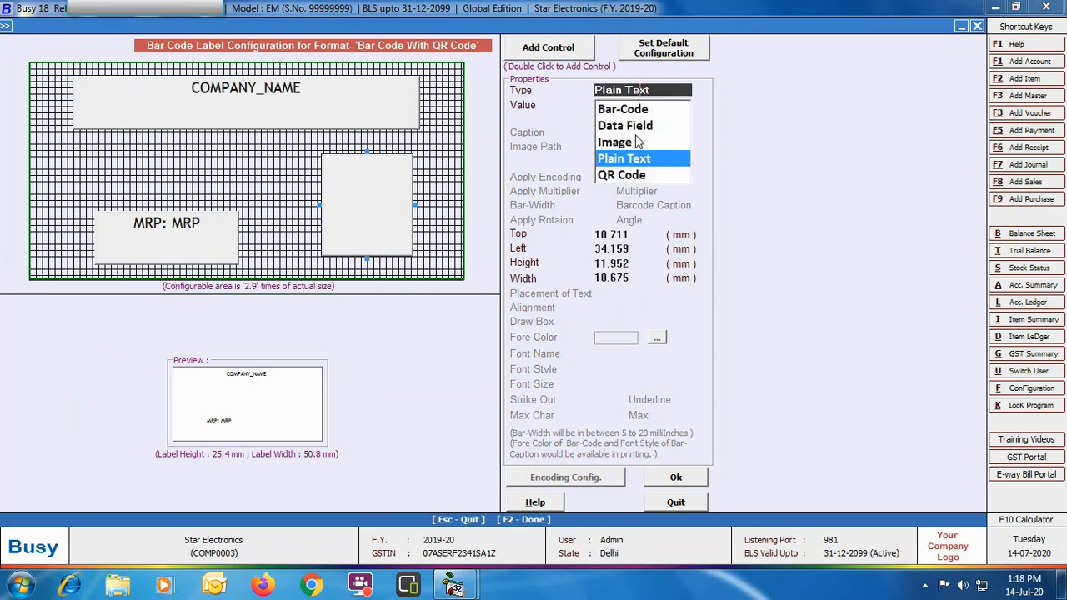
click(623, 176)
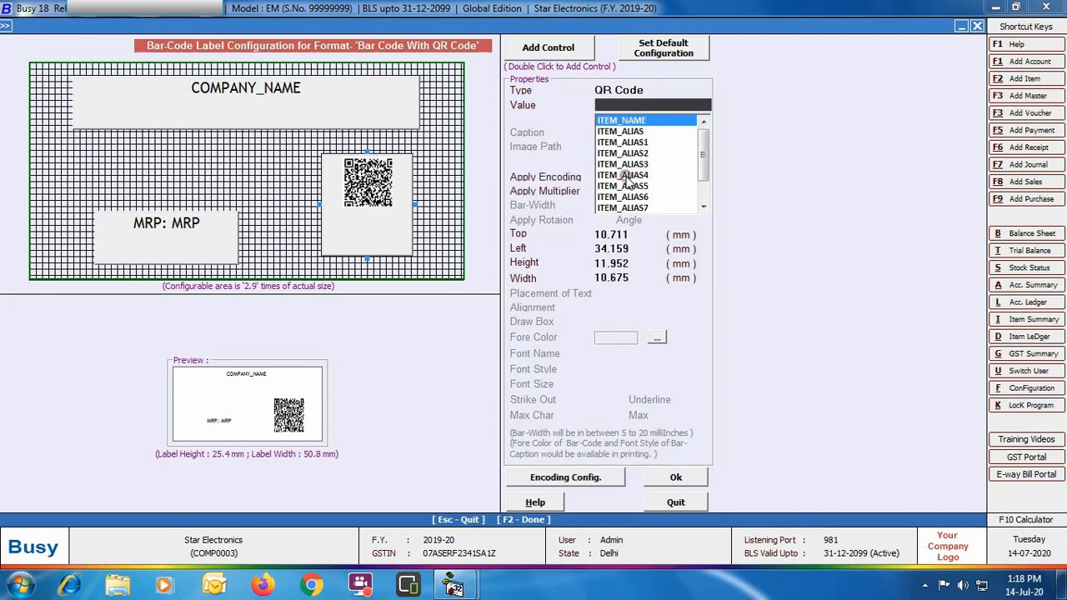
click(632, 120)
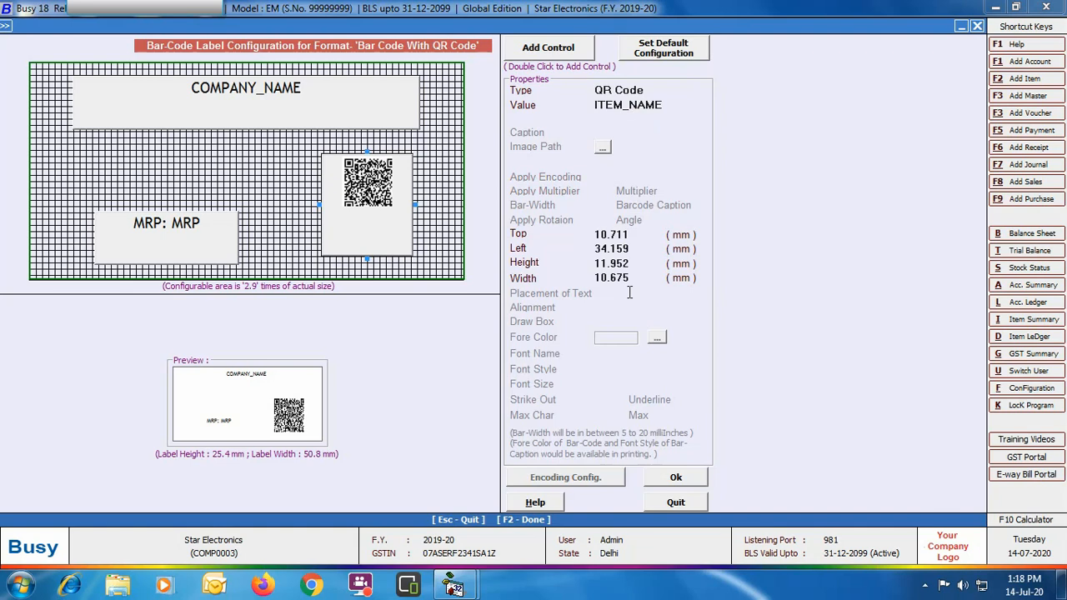
Step: Set the QR code control's height and width to 12 mm each
click(620, 264)
text(12)
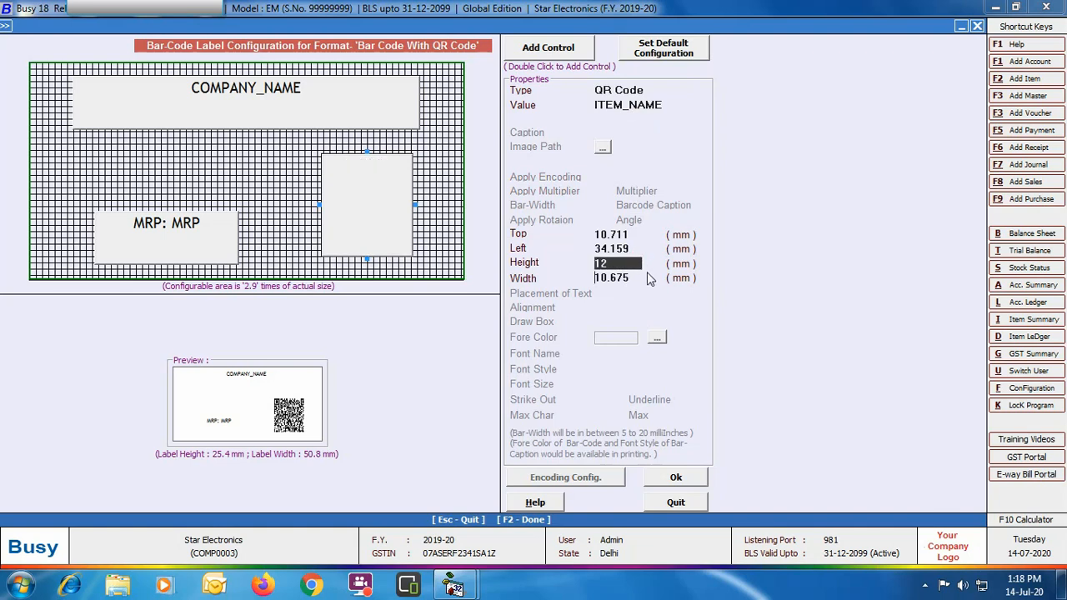
key(Return)
text(12)
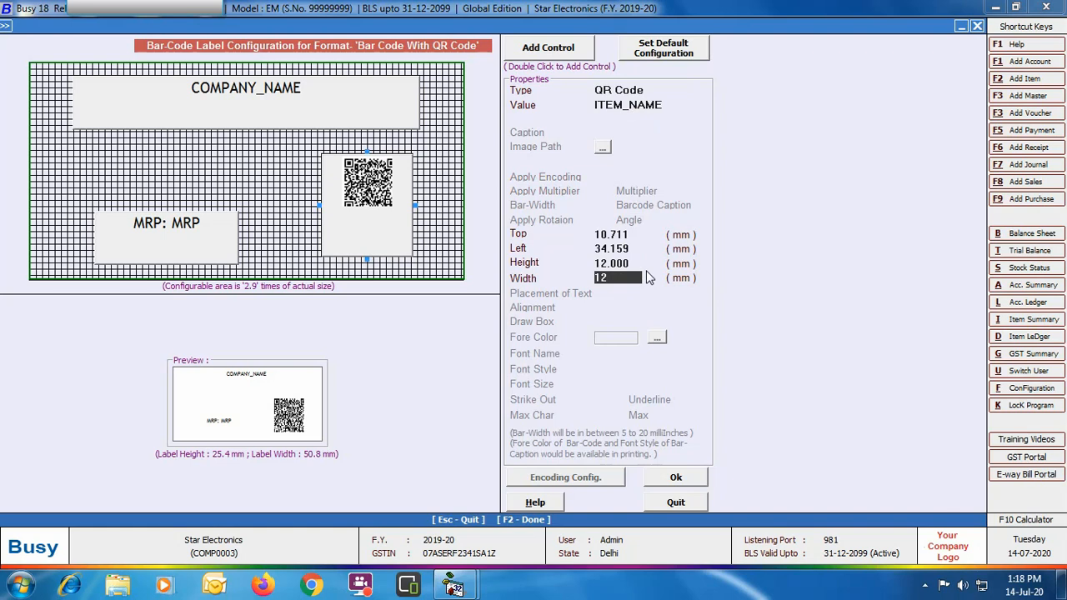
key(Return)
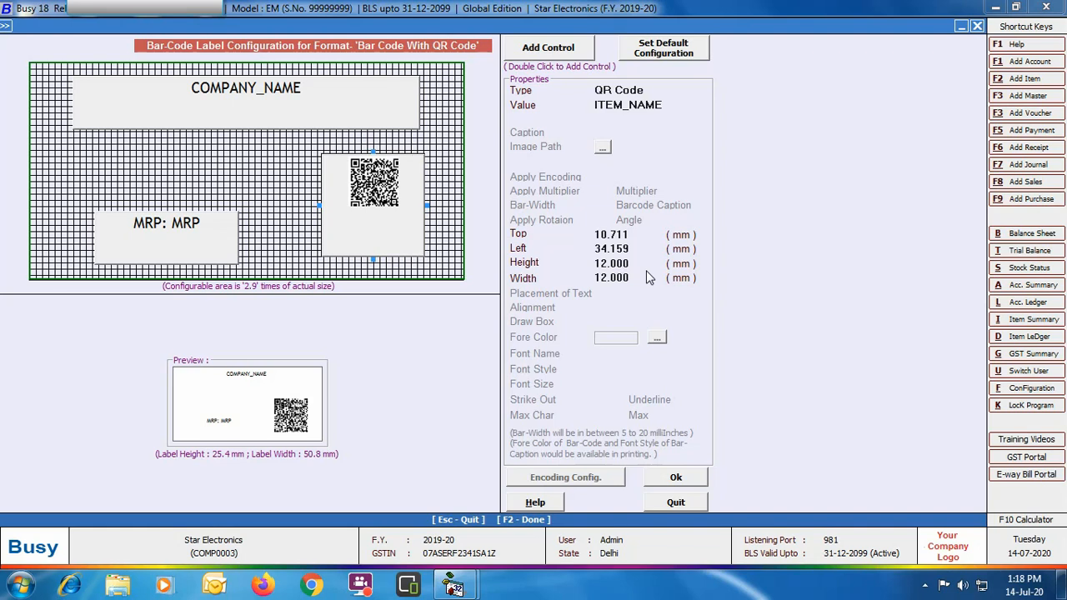
Step: Rearrange the label so the QR code sits left of centre and the MRP field sits to its right below the company name
drag(358, 204, 174, 191)
drag(171, 240, 379, 187)
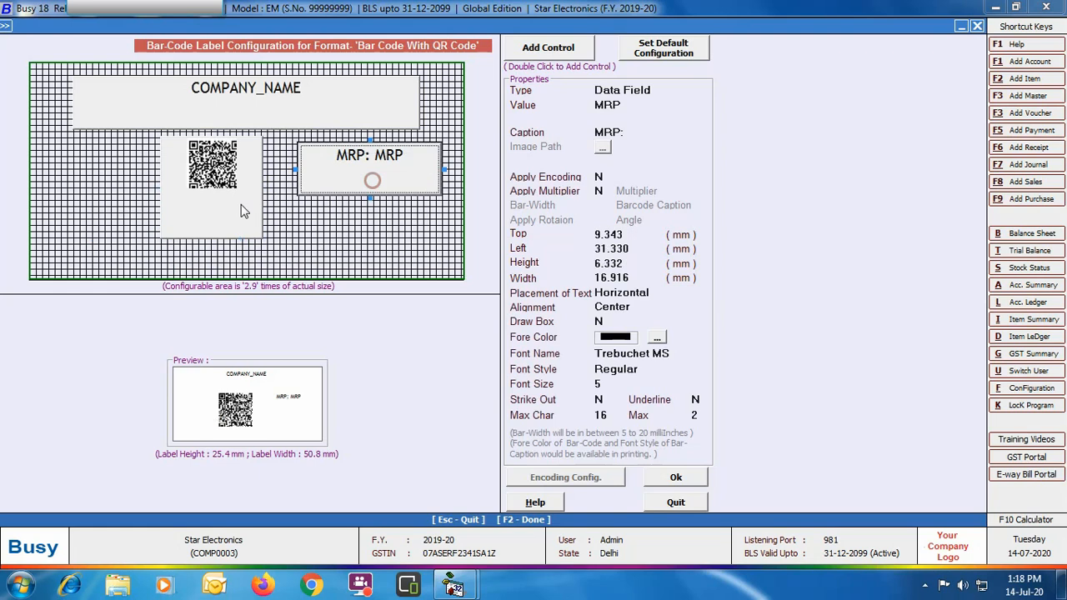
drag(238, 209, 230, 213)
Step: Add a data field about 25.5 mm wide below the QR code and assign it the ITEM_NAME value
double_click(545, 49)
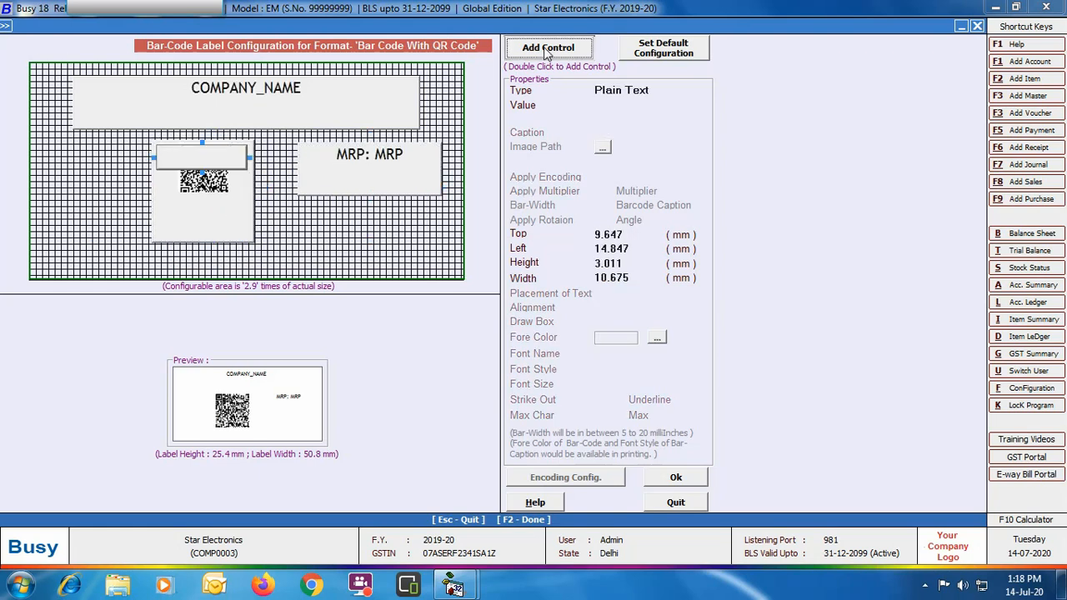
drag(204, 156, 369, 265)
click(621, 90)
click(623, 125)
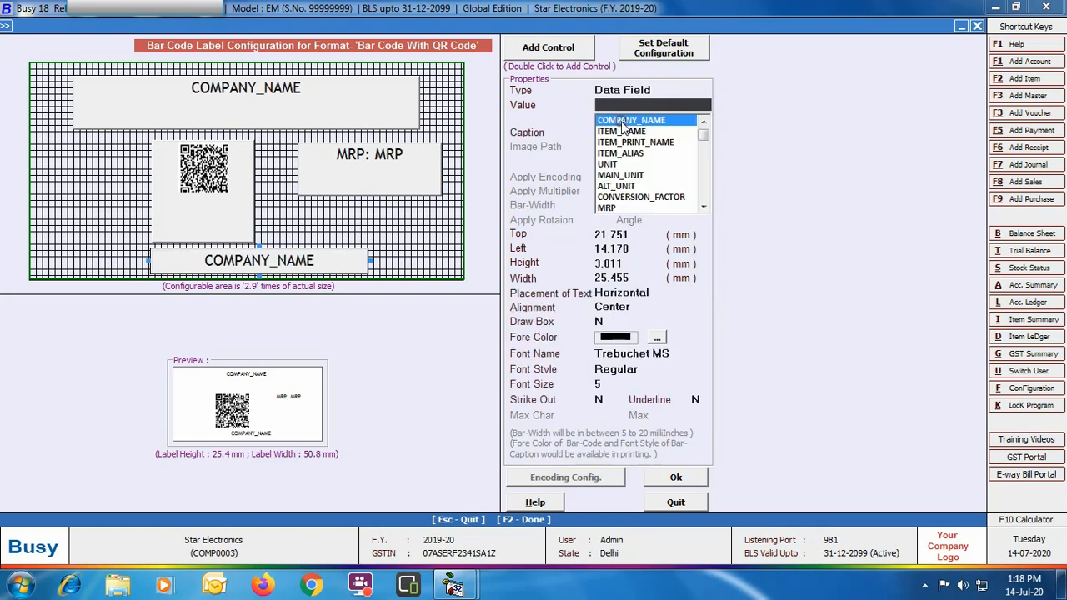
click(621, 128)
Step: Set the ITEM_NAME field's font size to 8 and fit its box, about 26.9 by 4.3 mm, beneath the slightly raised QR code
click(608, 386)
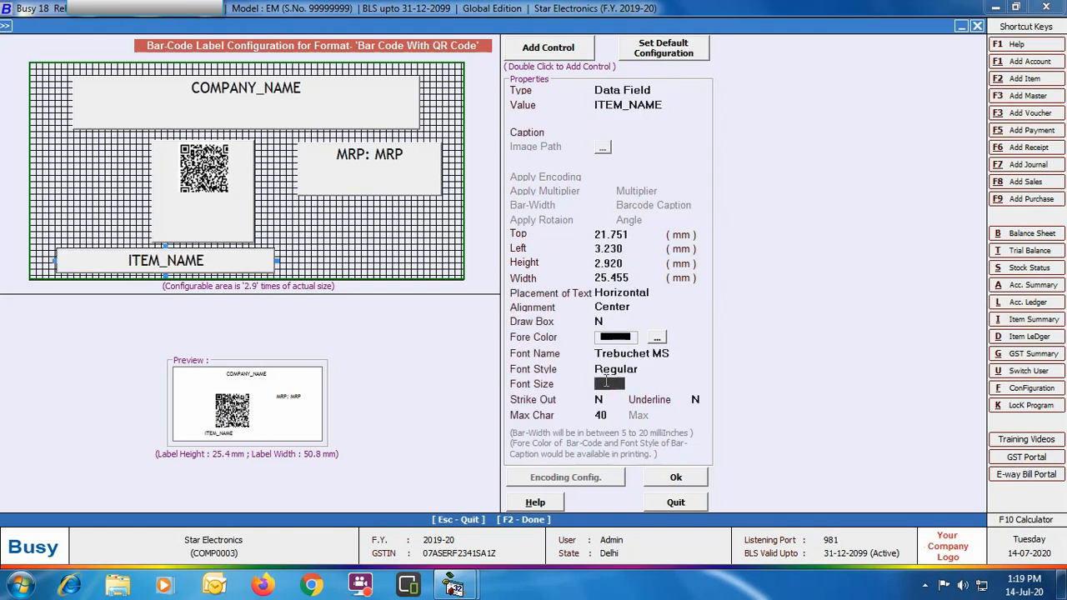
text(8)
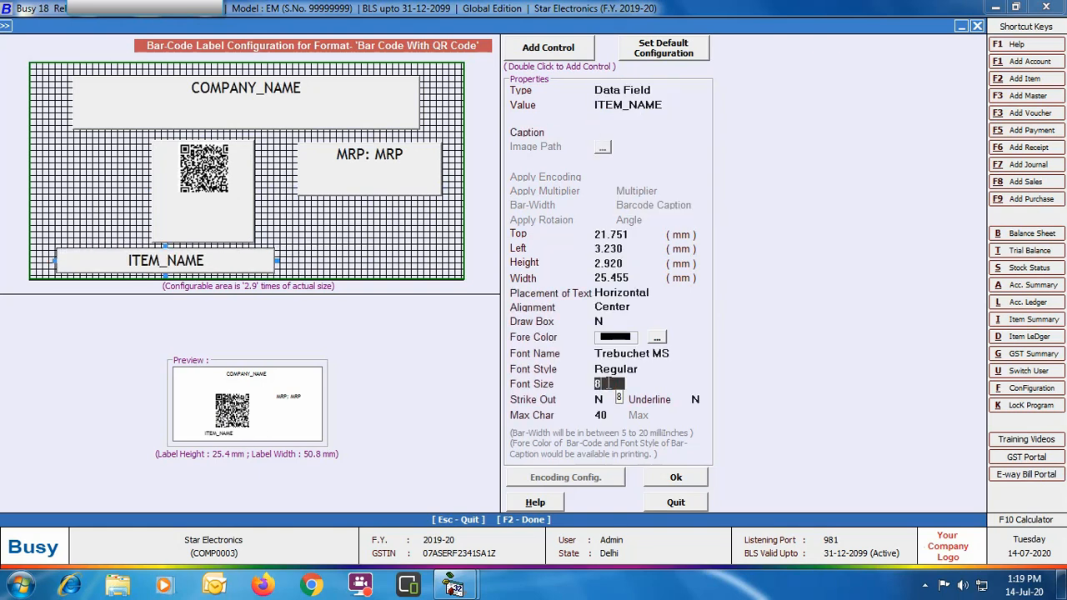
key(Return)
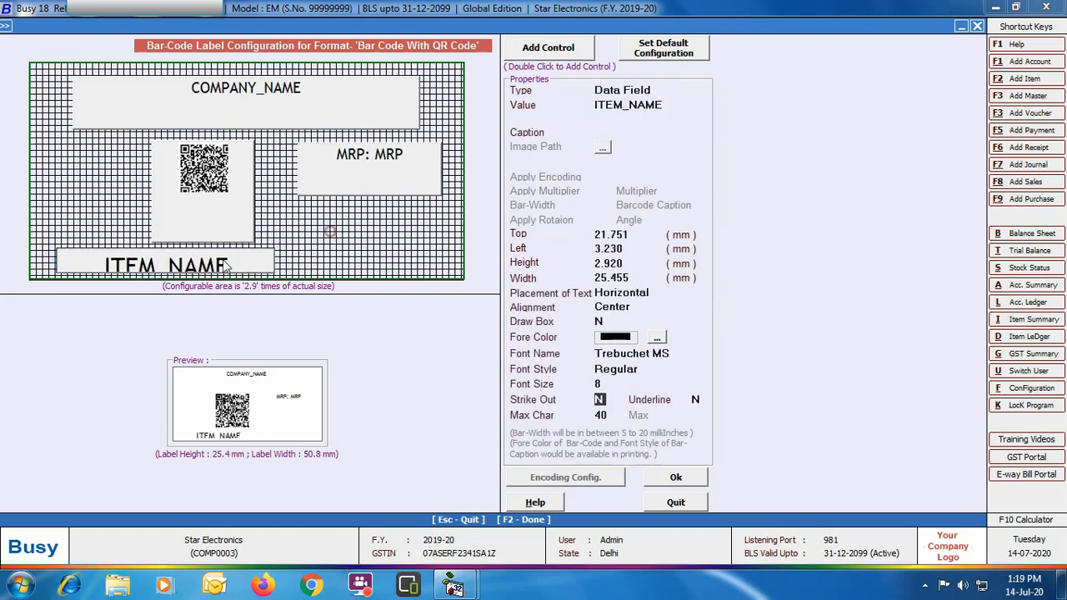
drag(206, 217, 205, 214)
drag(181, 265, 181, 274)
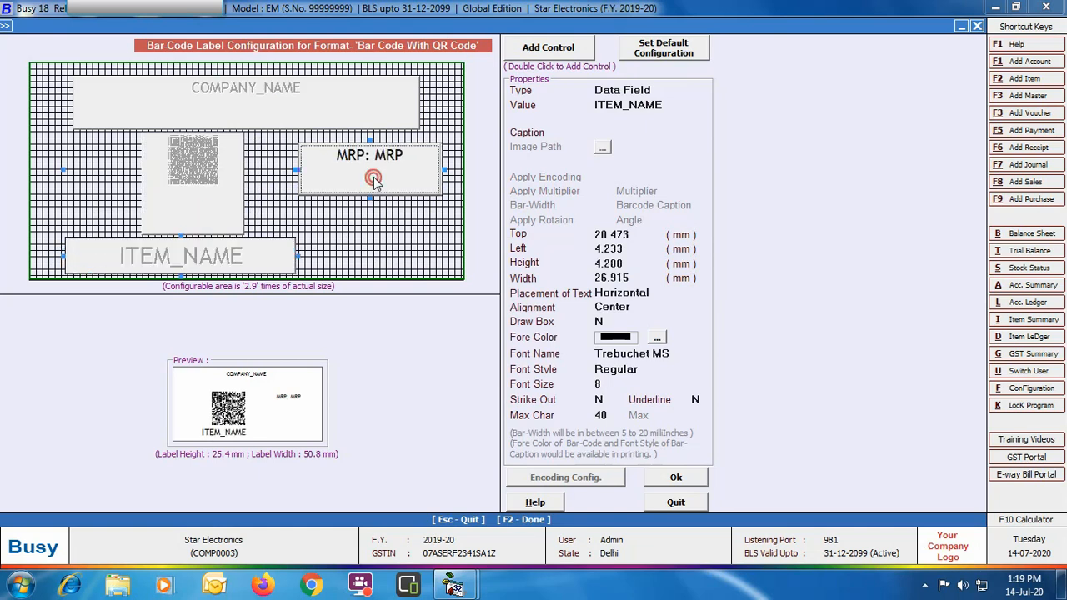
Step: Set the font size of the MRP field to 8 and of the COMPANY_NAME field to 10
click(369, 177)
click(601, 385)
text(8)
key(Return)
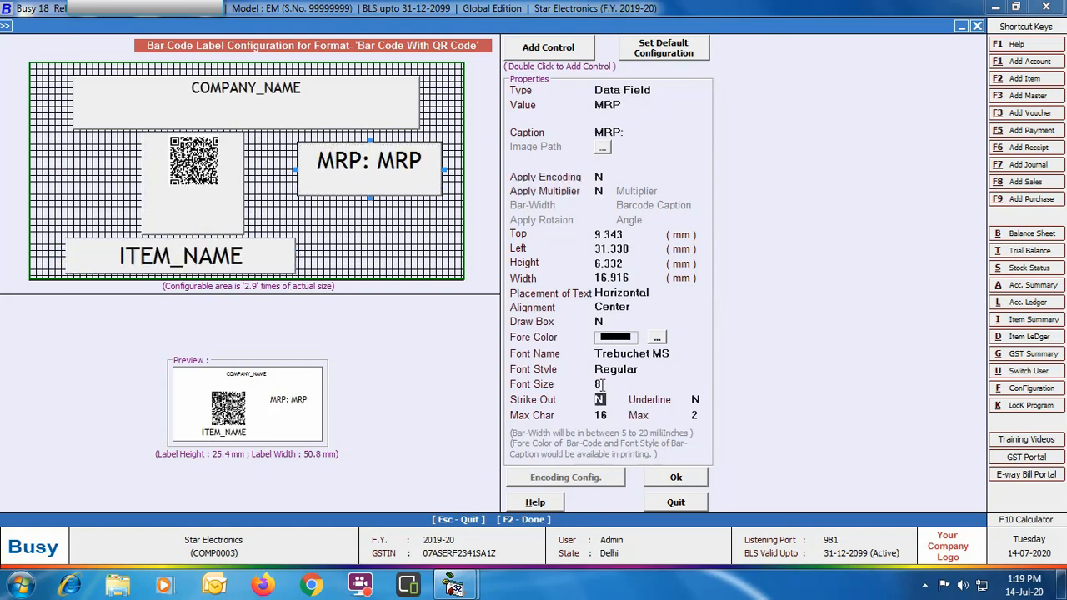
click(310, 108)
click(611, 381)
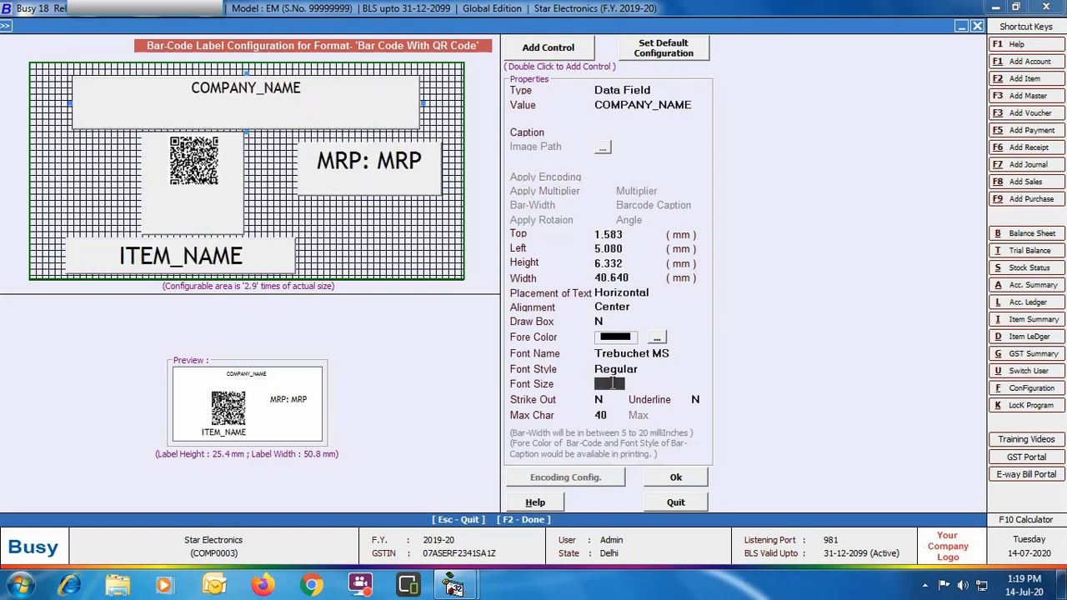
text(10)
key(Return)
Step: Accept the label layout, save the bar-code sheet configuration and leave the format selection
click(404, 107)
click(171, 208)
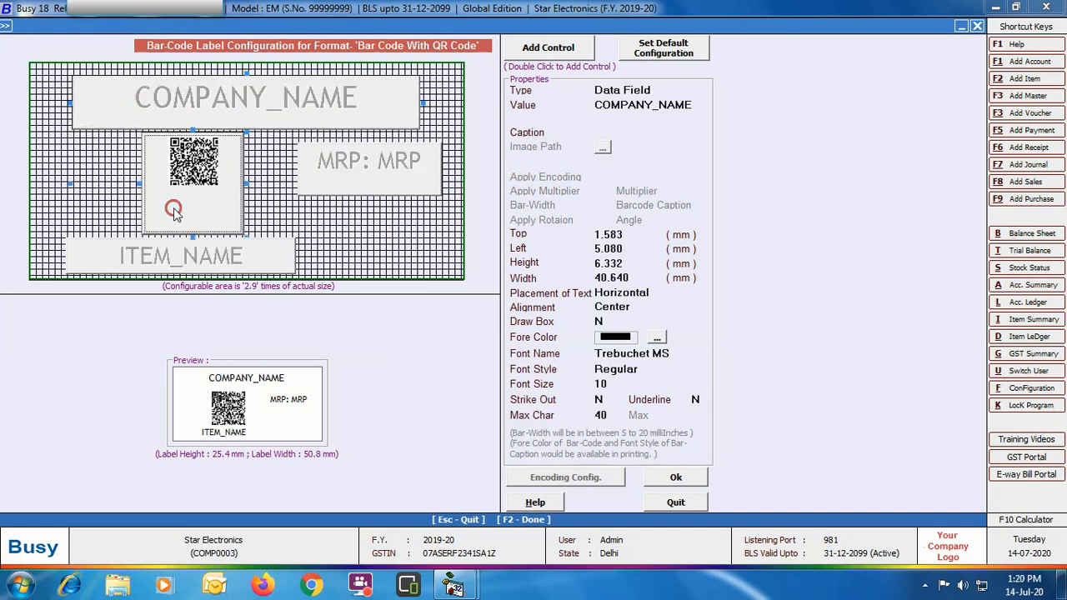
click(366, 179)
click(679, 475)
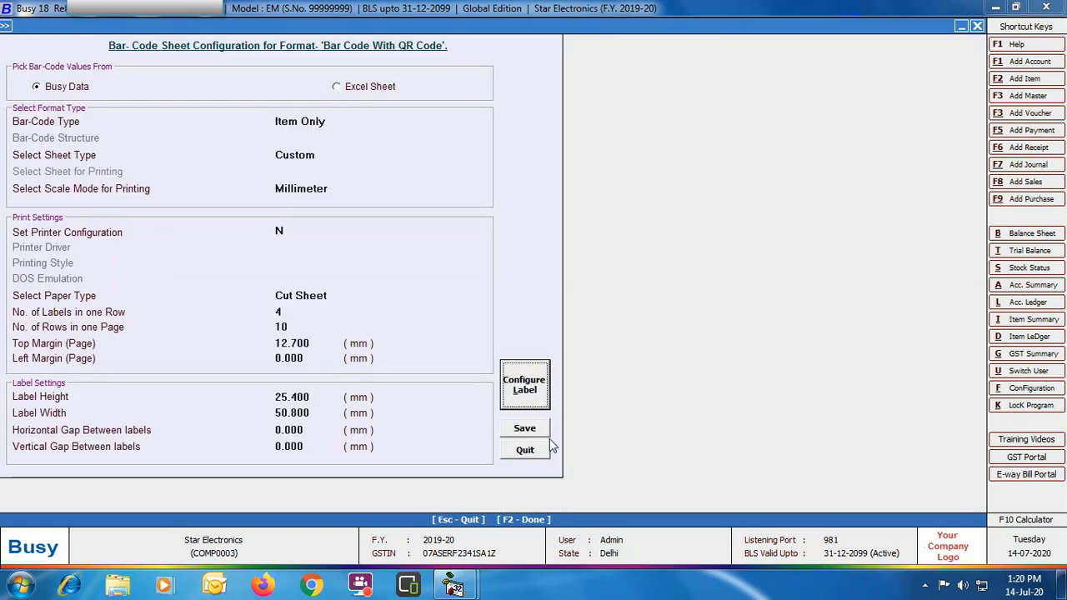
click(536, 429)
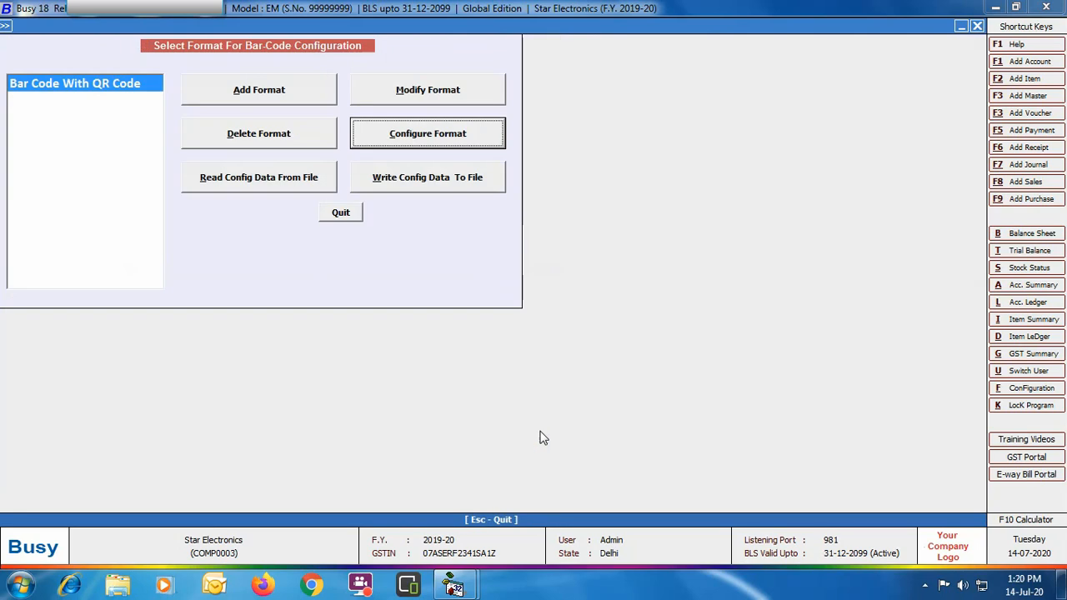
click(353, 216)
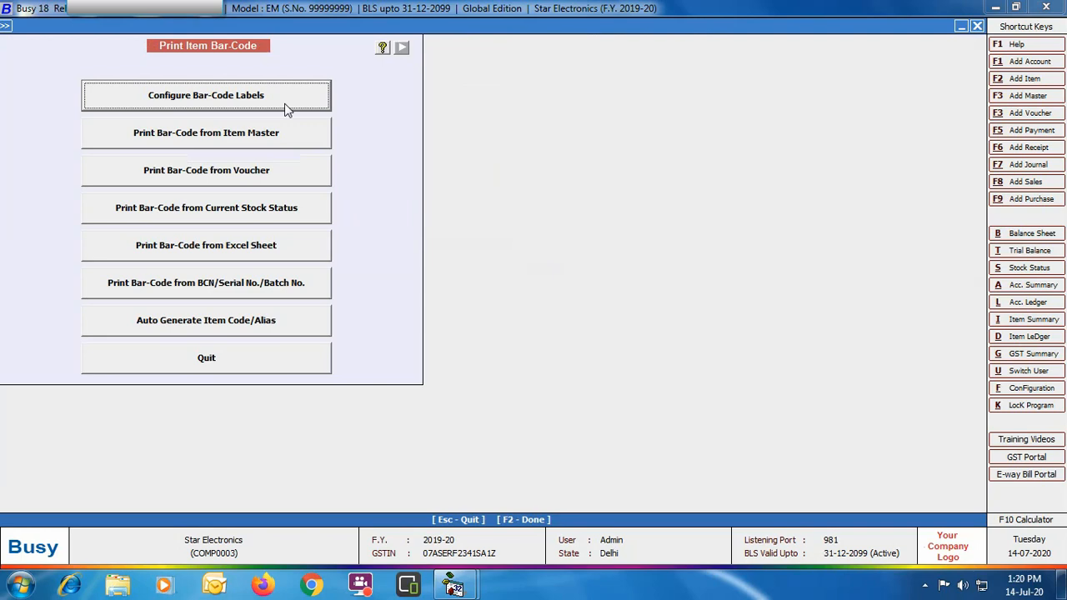
Step: Set up 12 item-master labels in the Bar Code With QR Code format for the single item Samsung Smart T.V. 54" and preview them
click(255, 137)
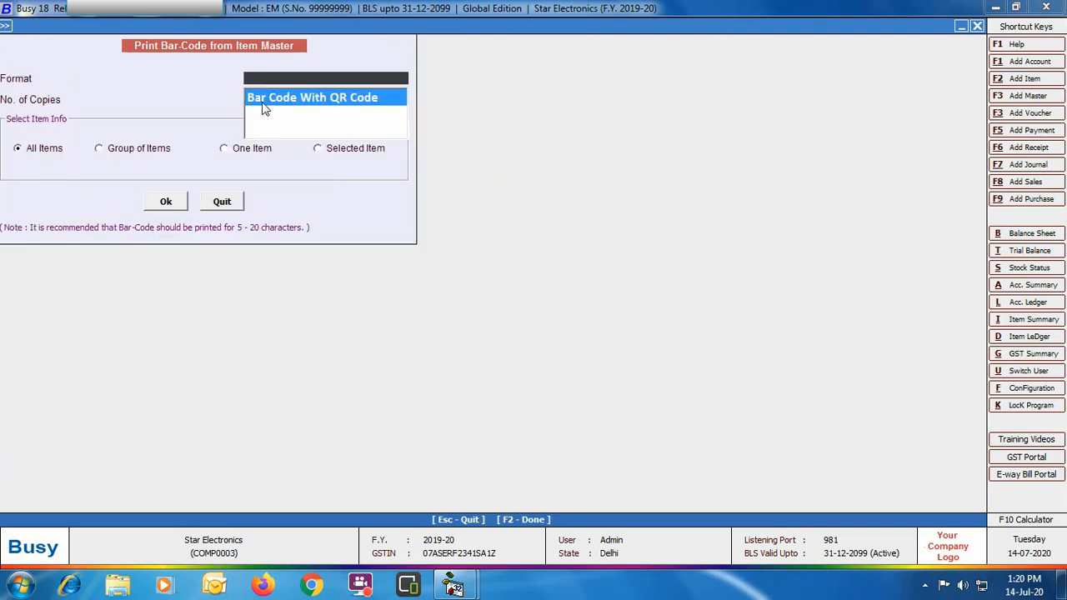
click(371, 102)
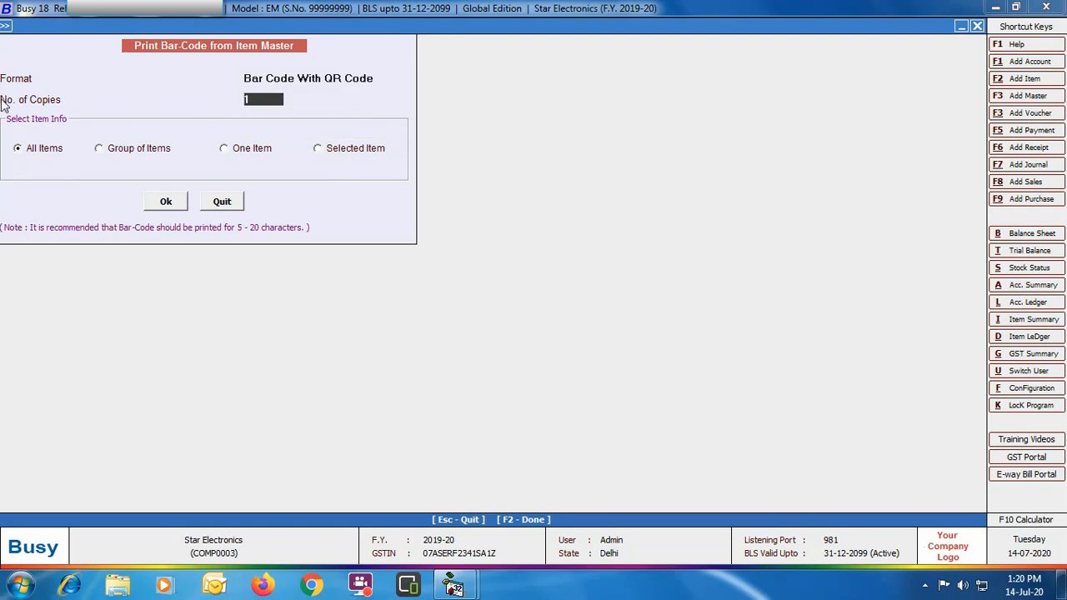
click(225, 149)
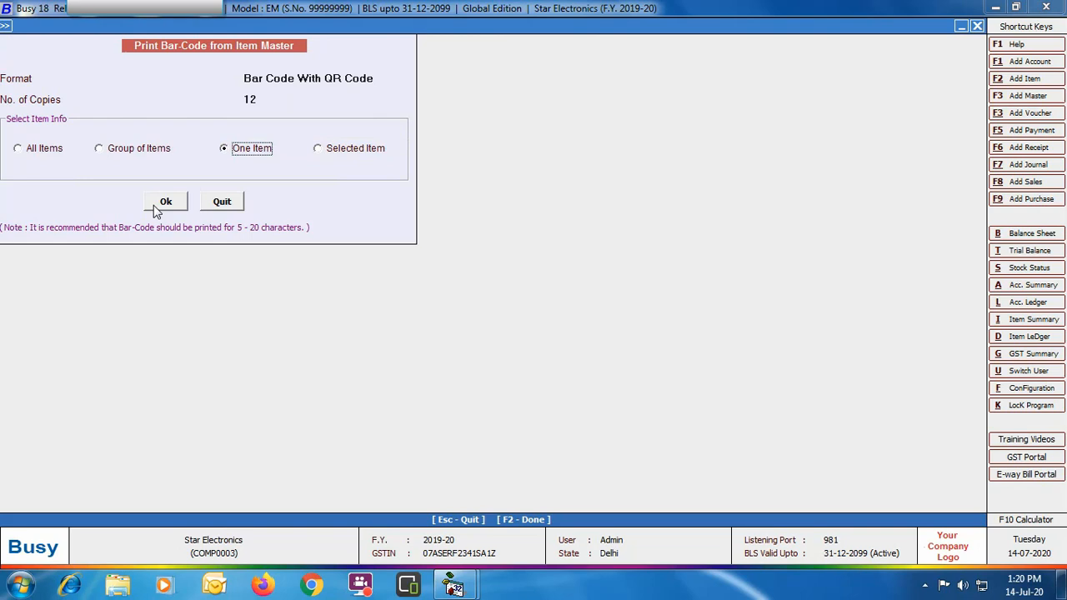
click(163, 202)
click(151, 102)
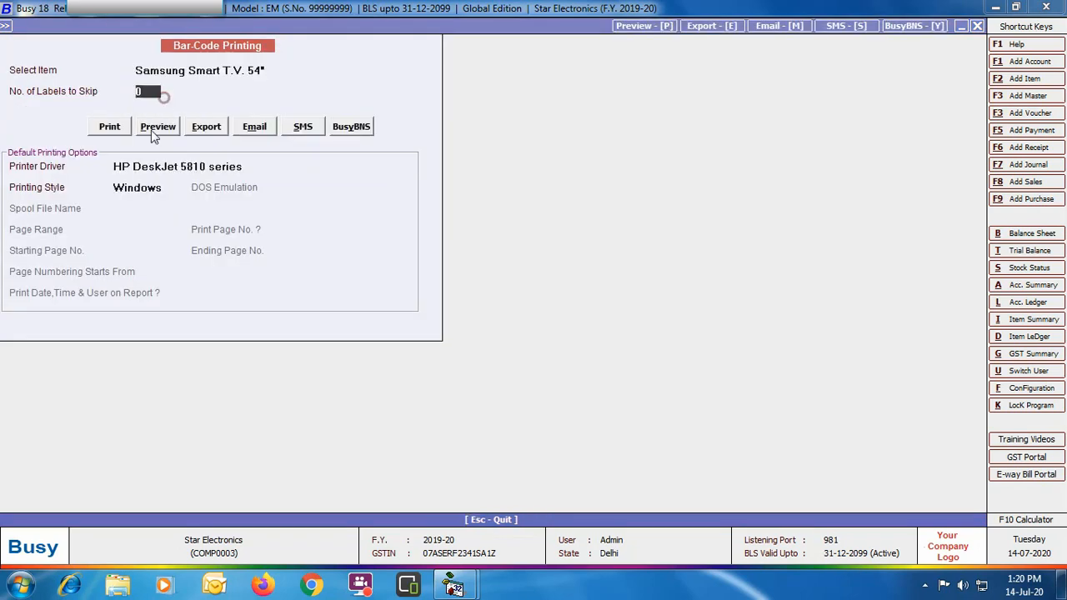
click(154, 129)
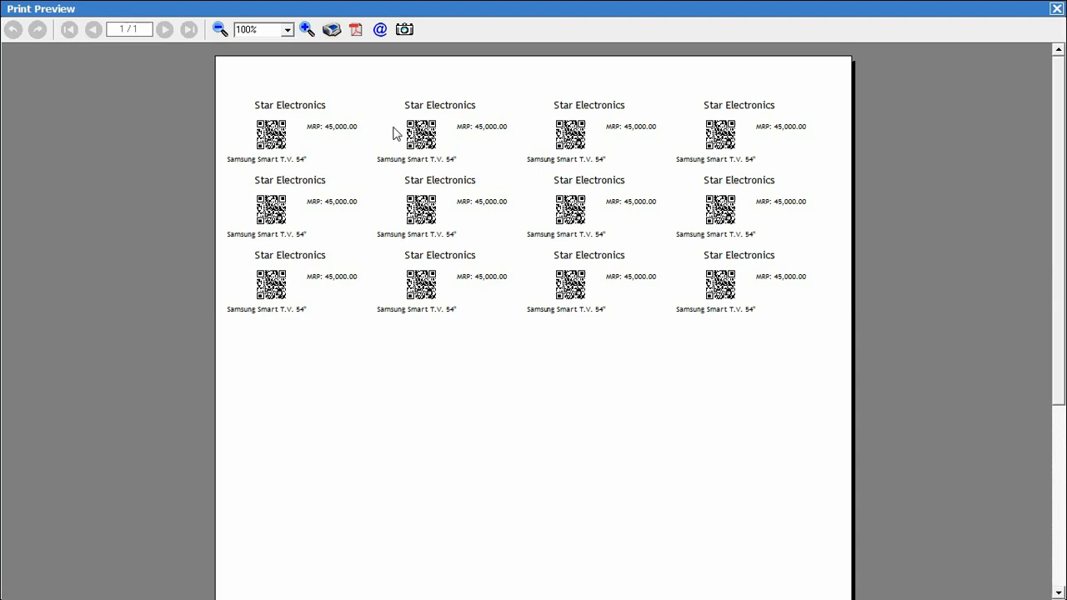
click(1056, 8)
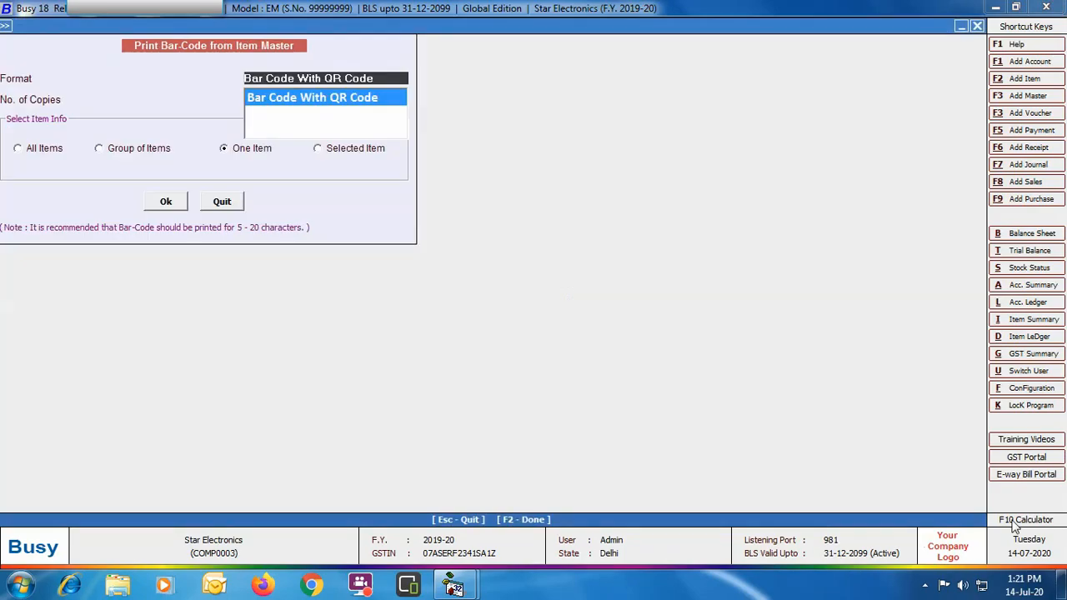